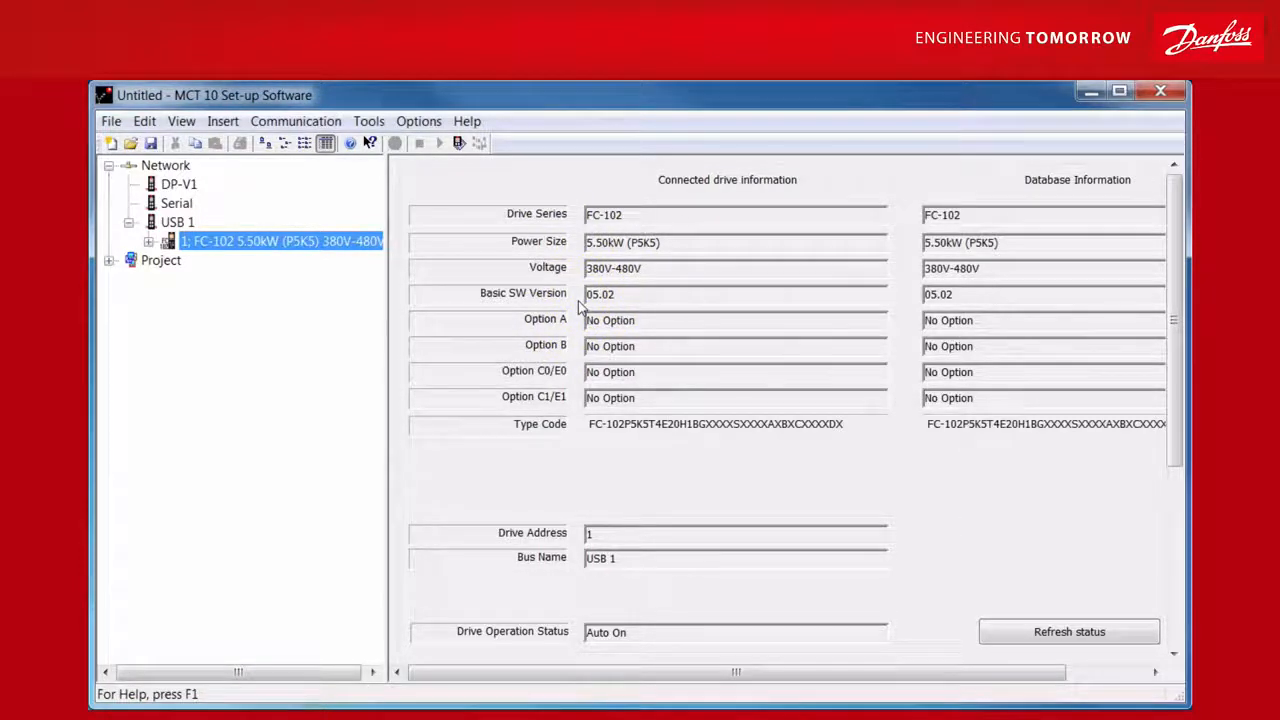
Step: Review the connected FC-102 drive's control word, status word, digital inputs and outputs, both extended status words and maintenance word
left_click(148, 242)
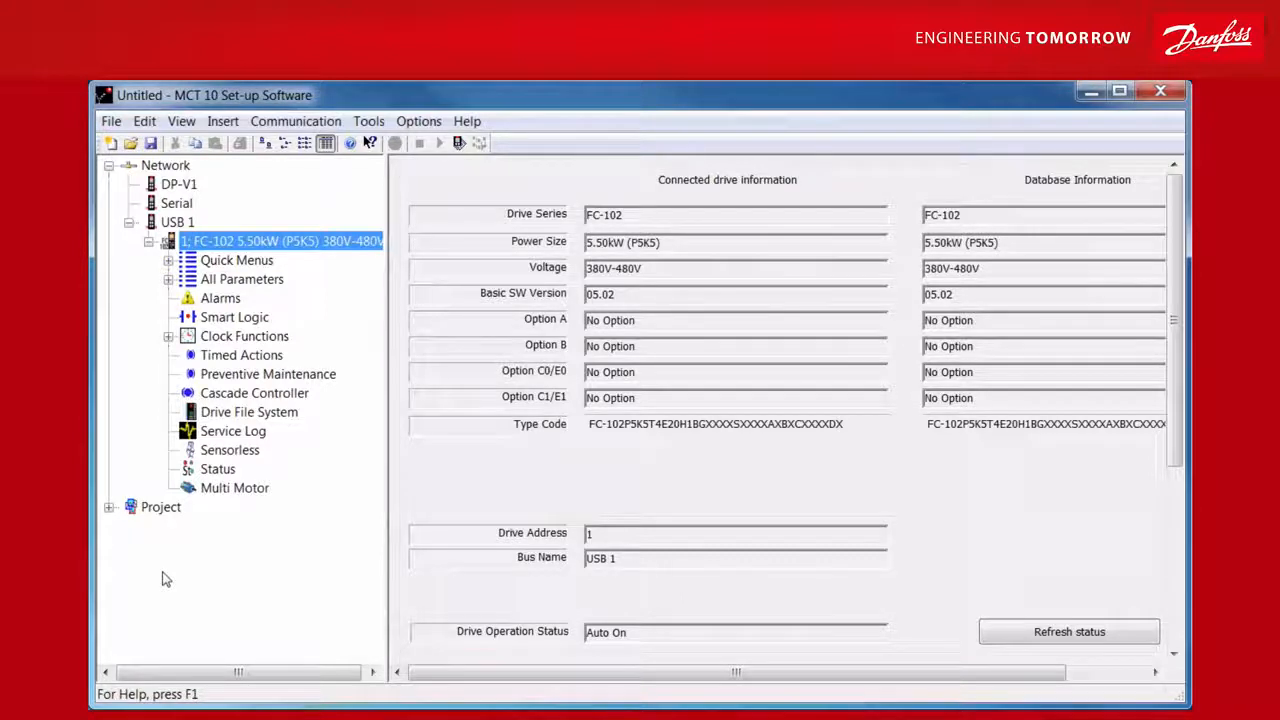
left_click(218, 468)
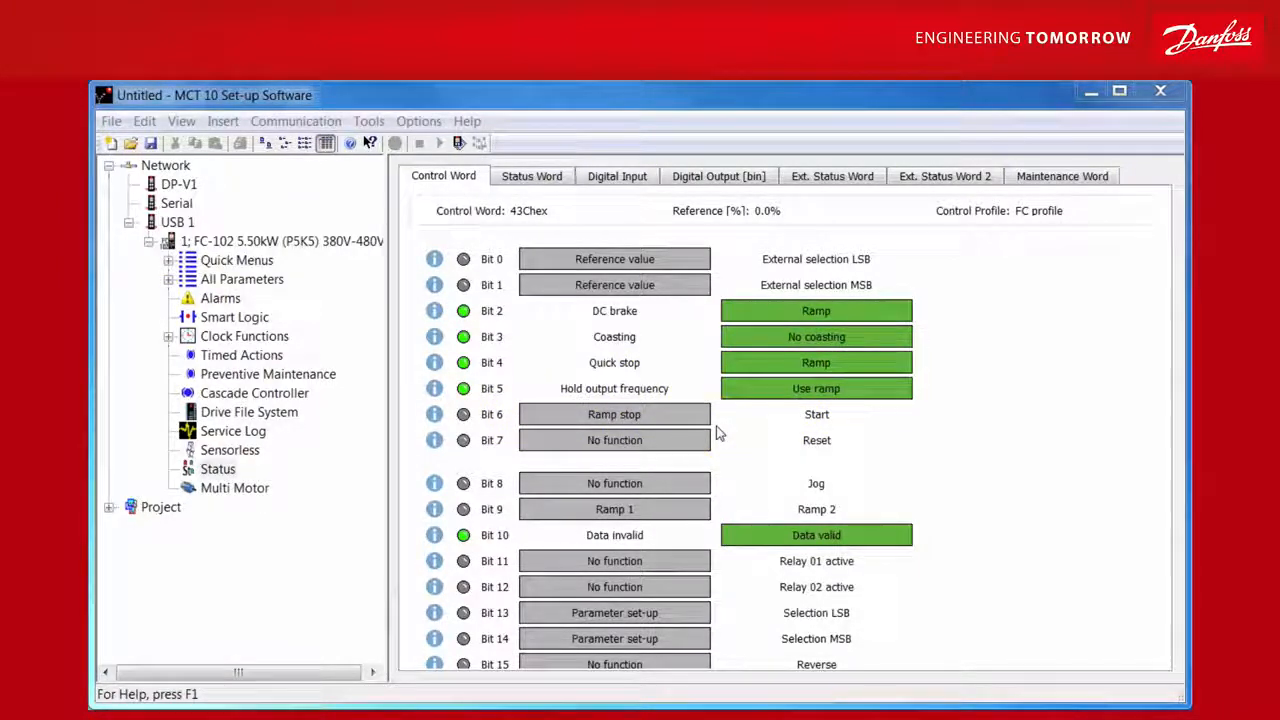
left_click(524, 179)
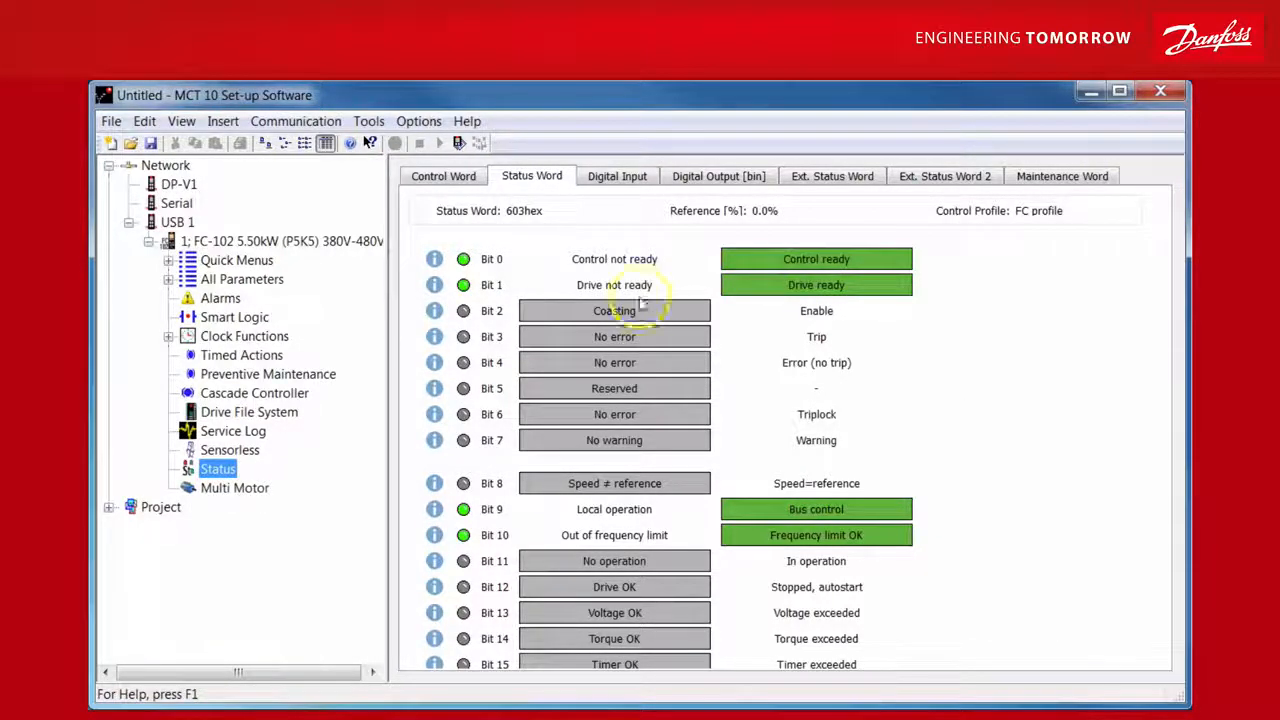
left_click(619, 177)
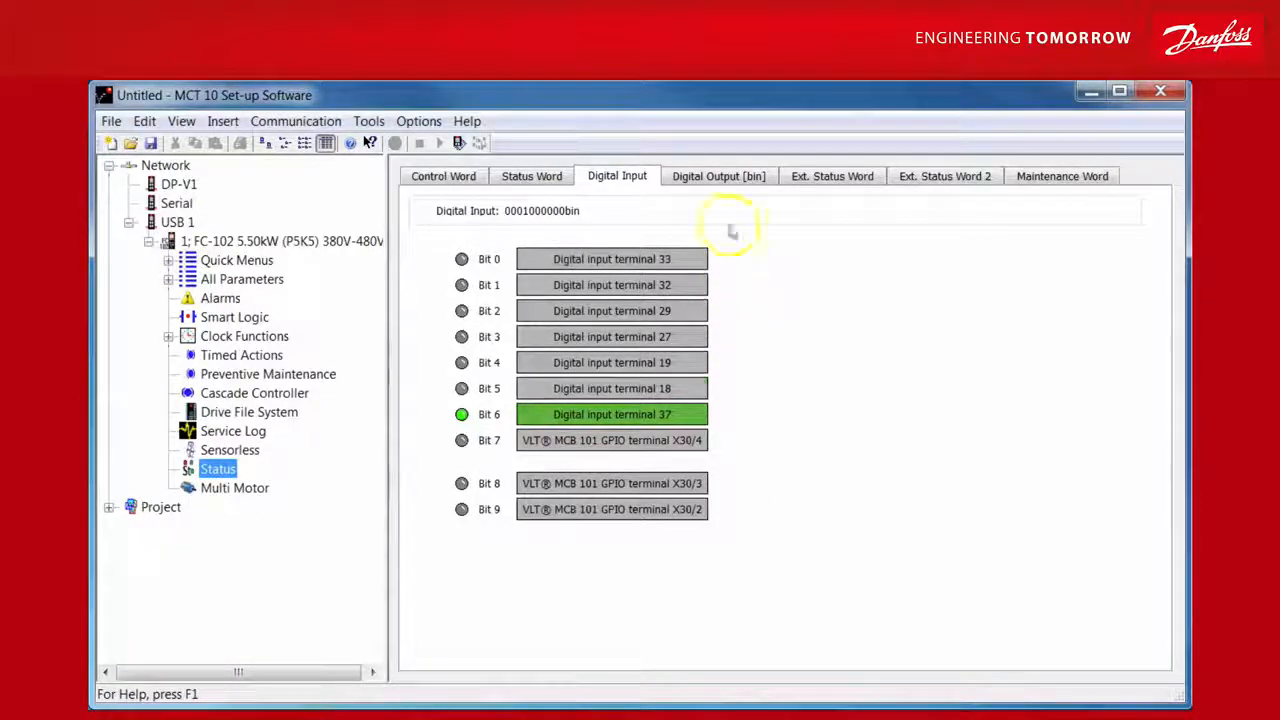
left_click(733, 176)
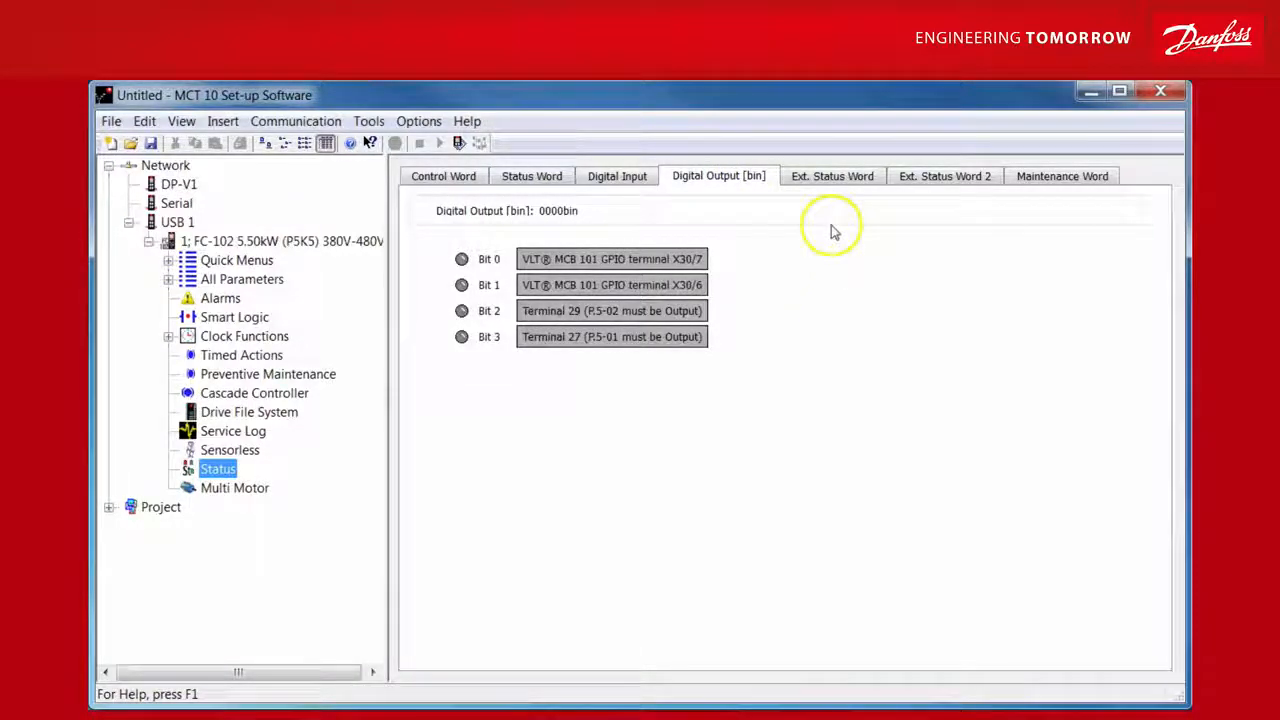
left_click(831, 178)
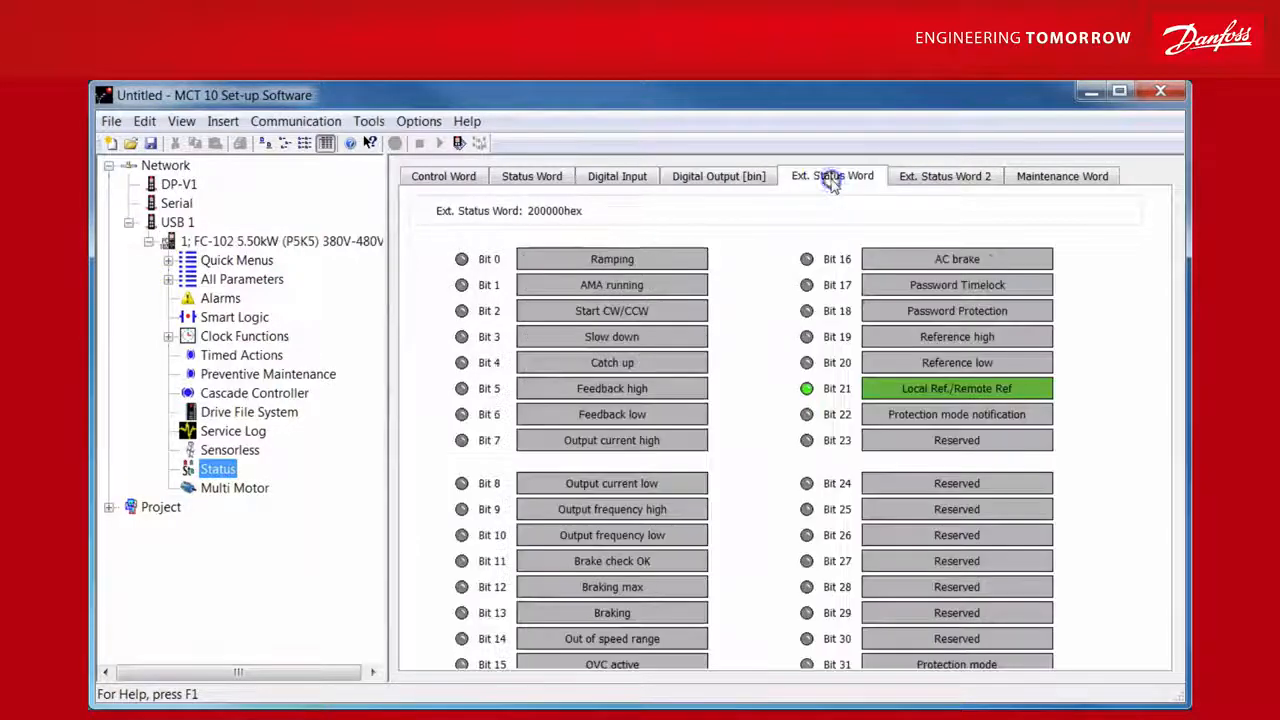
left_click(703, 369)
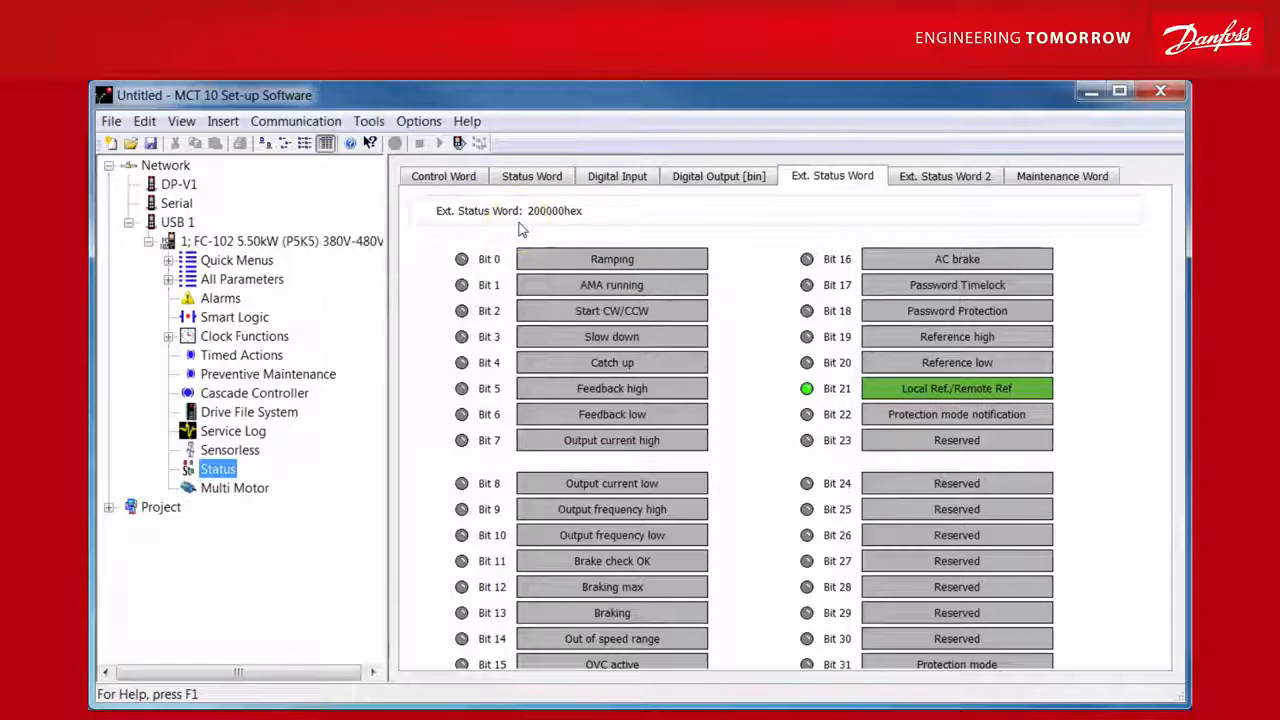
left_click(945, 177)
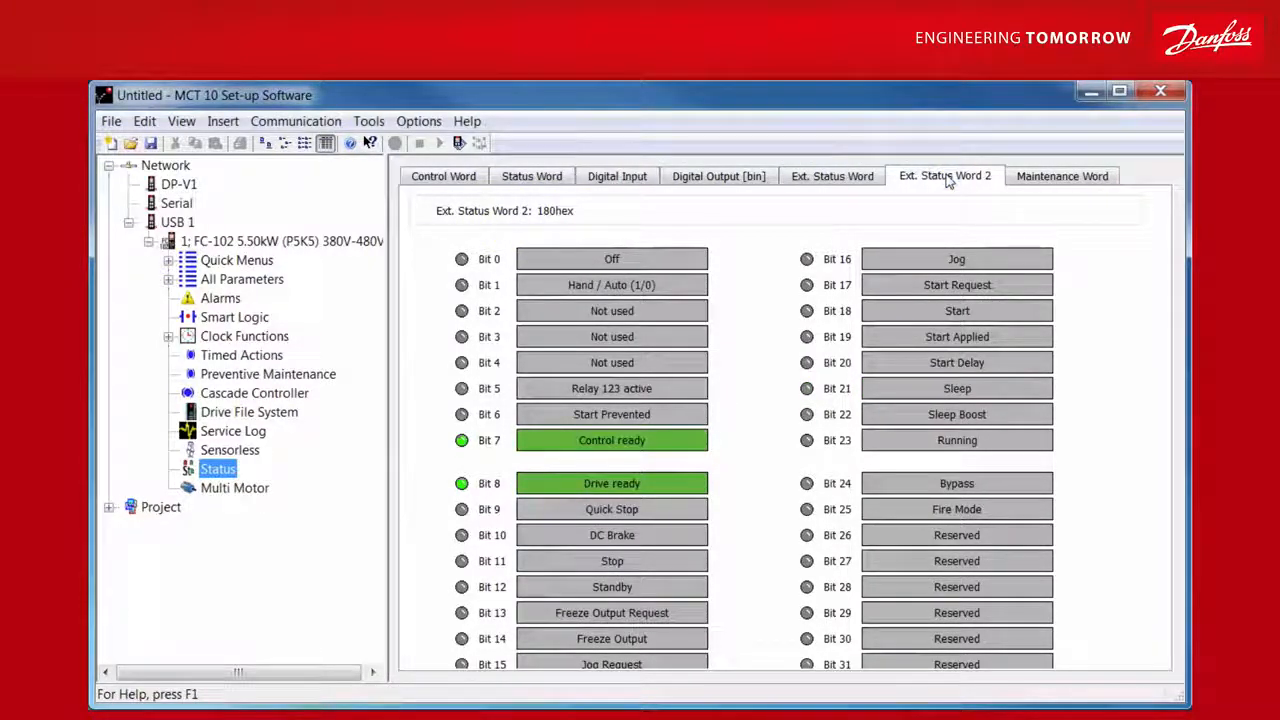
left_click(1033, 177)
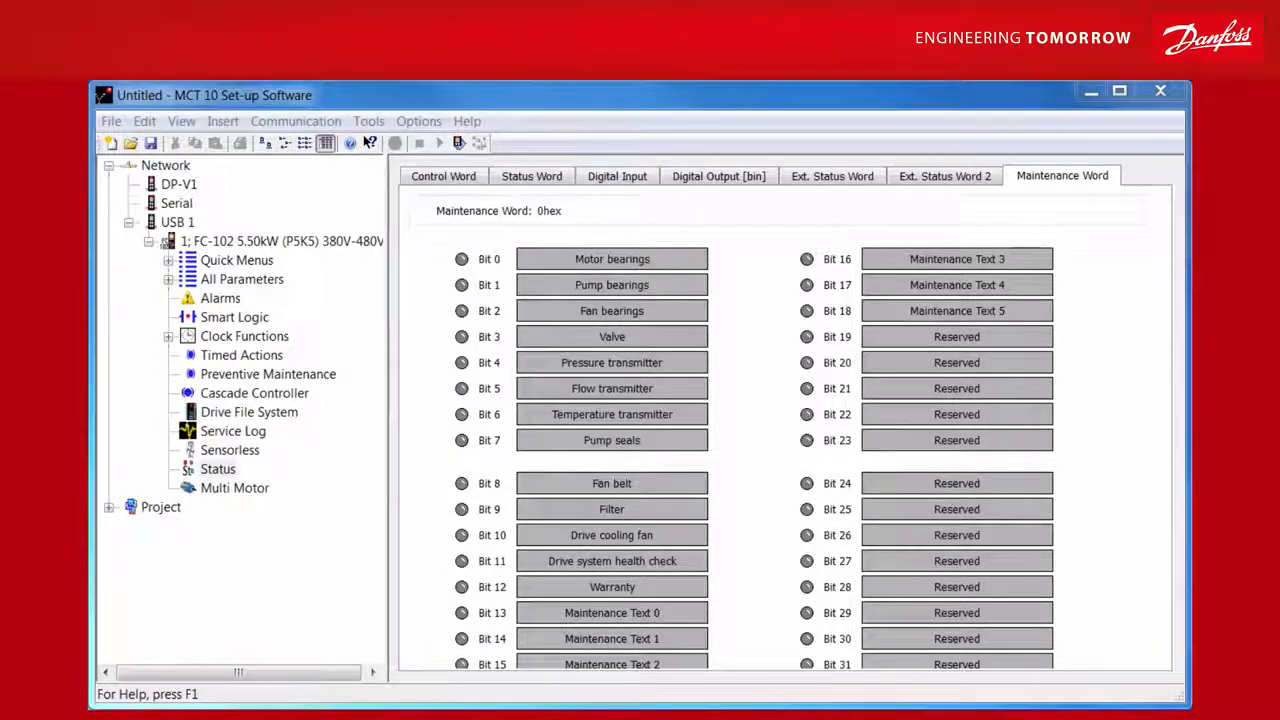
Step: Set the motor construction of the project's FC-102 drive to Asynchron in Setup 1
left_click(108, 507)
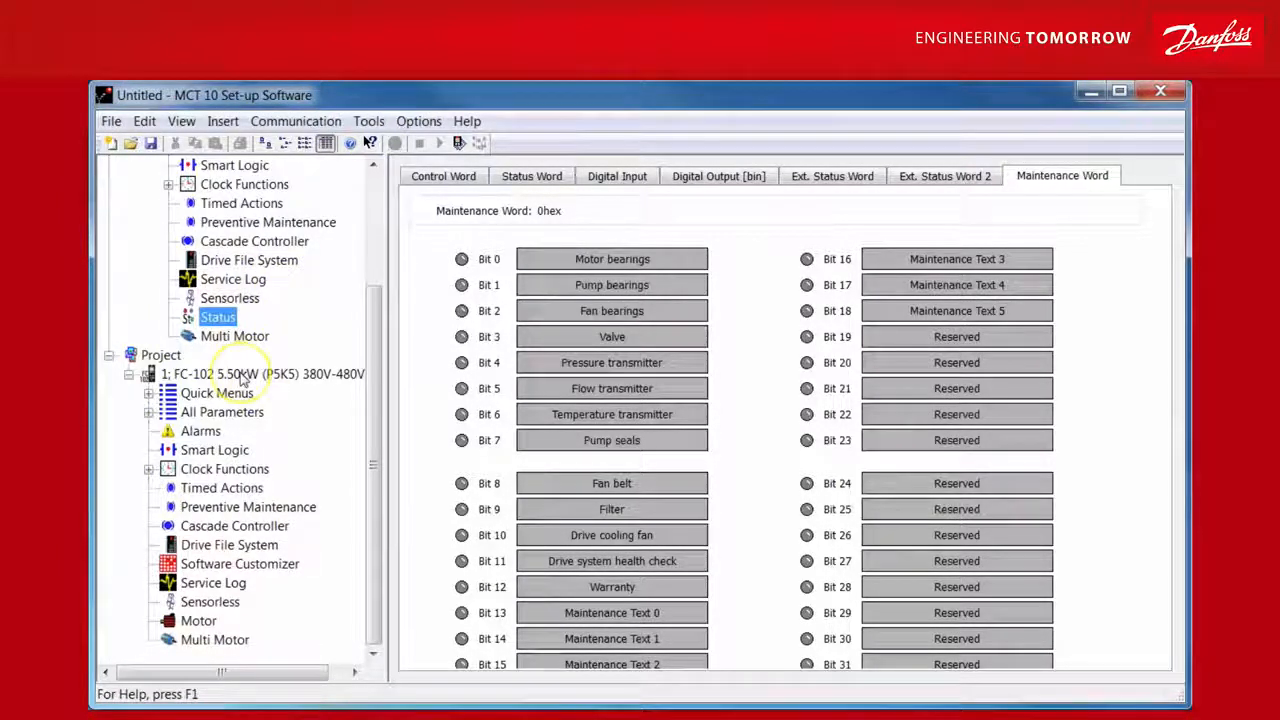
left_click(198, 621)
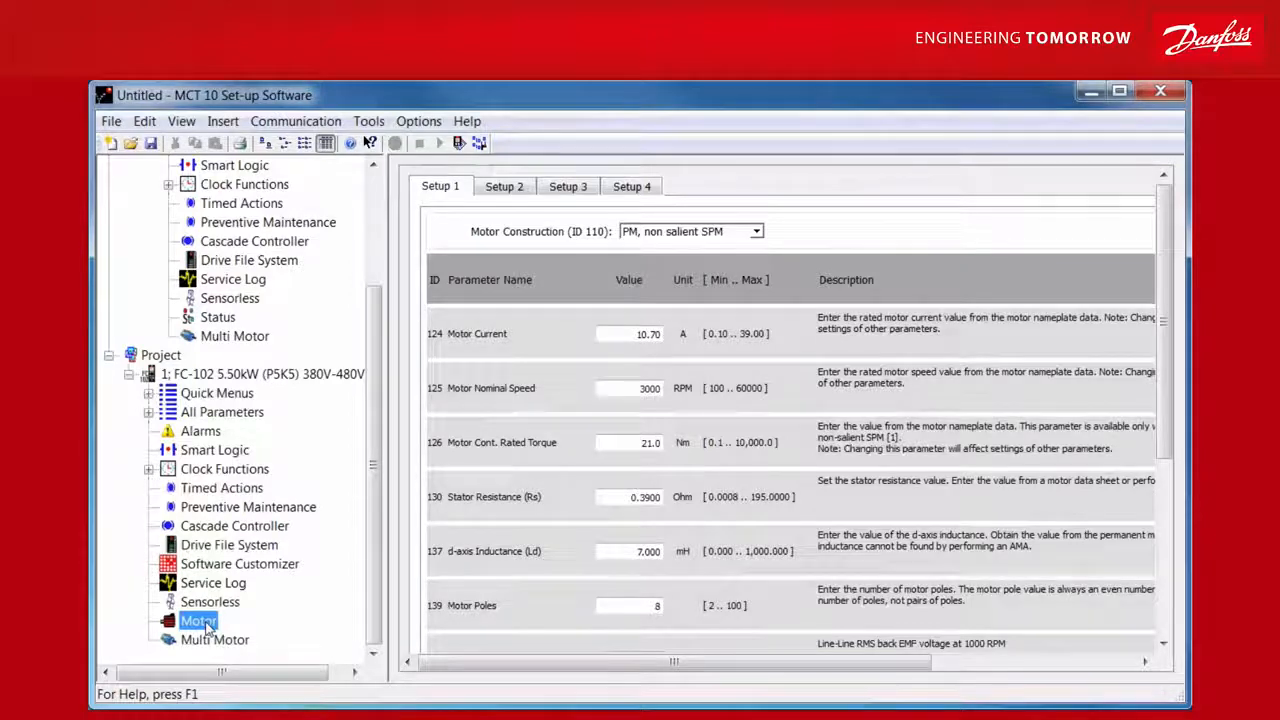
left_click(757, 232)
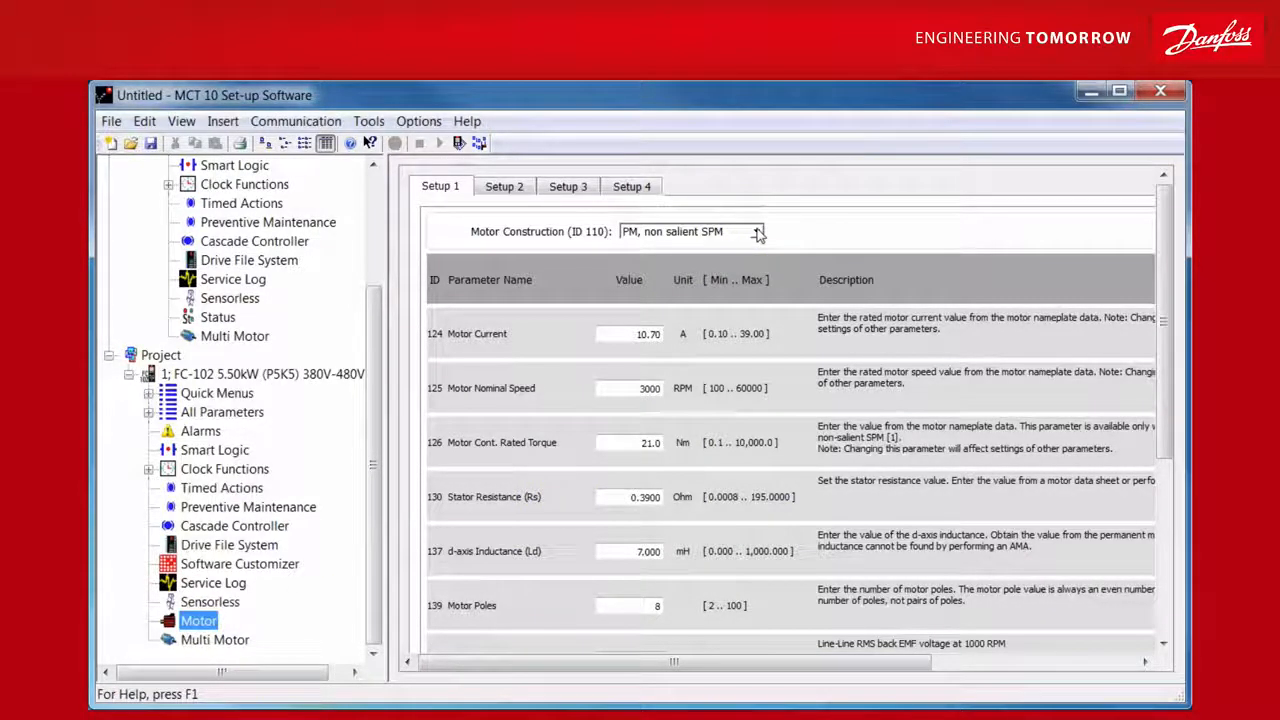
left_click(757, 232)
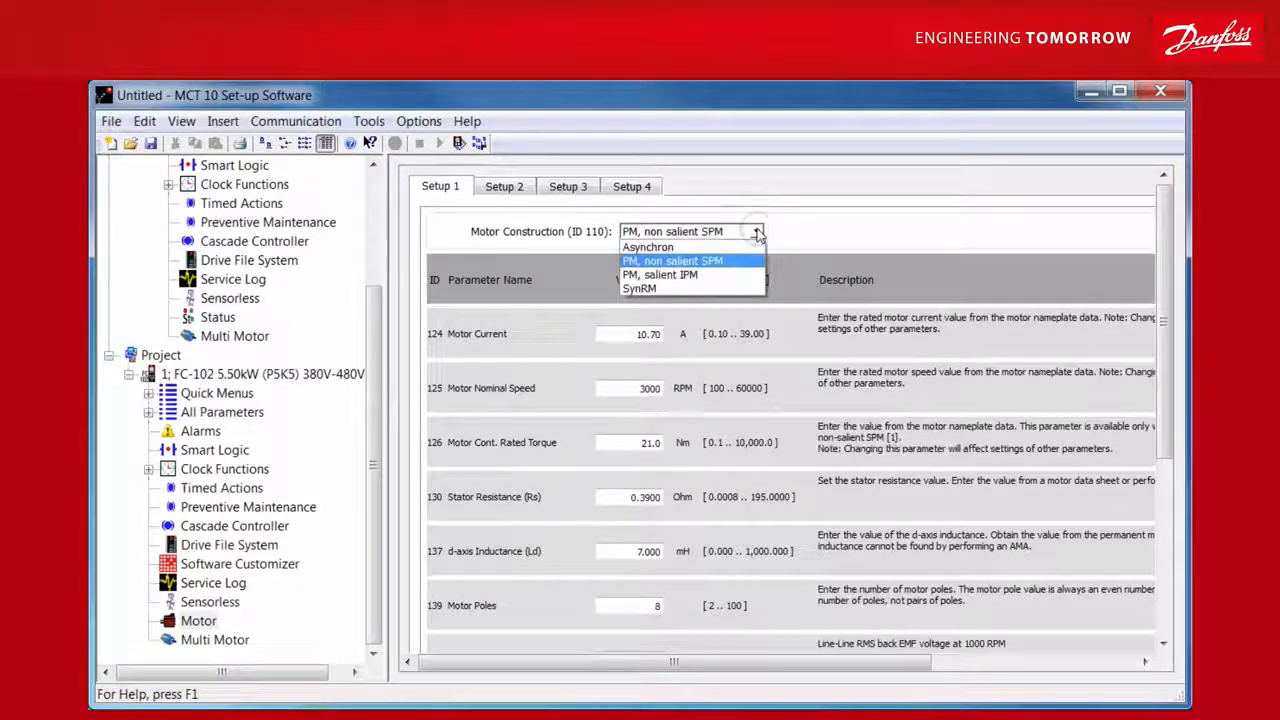
left_click(702, 247)
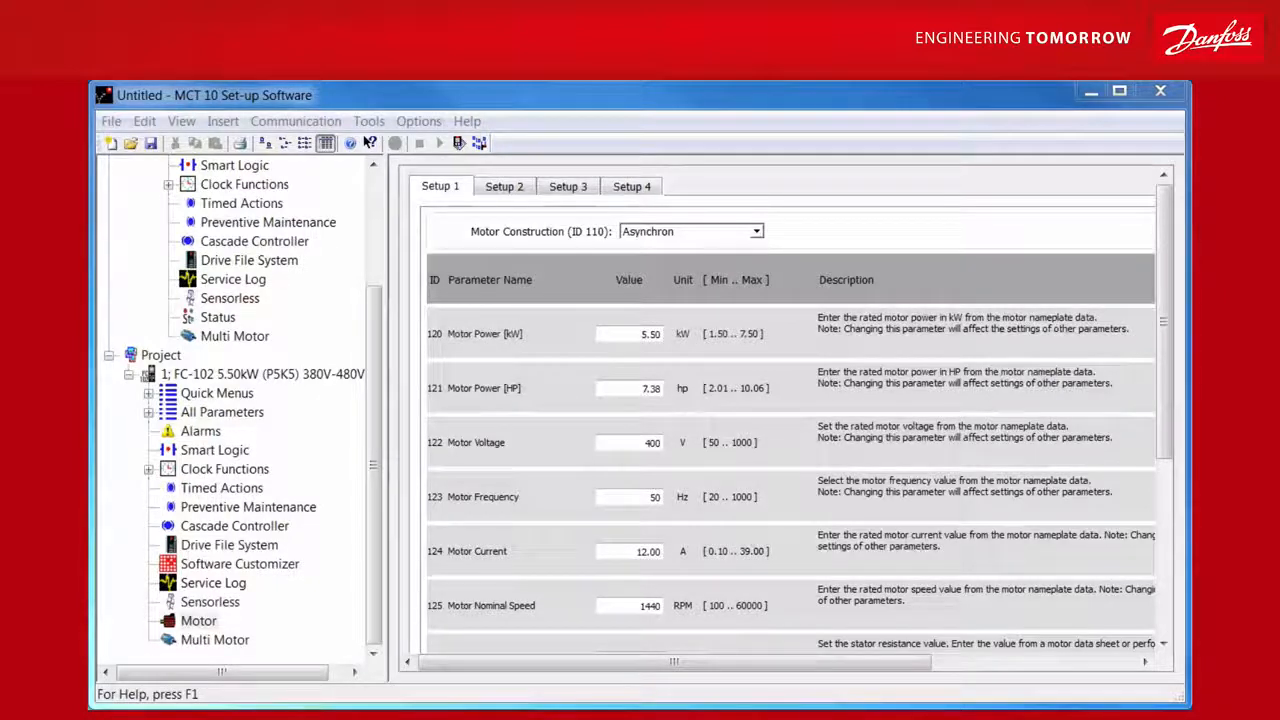
Step: In the project drive's Software Customizer, assign the library image Danfoss-VLT-Vacon-logo (1).spla as the SplashScreen
left_click(243, 568)
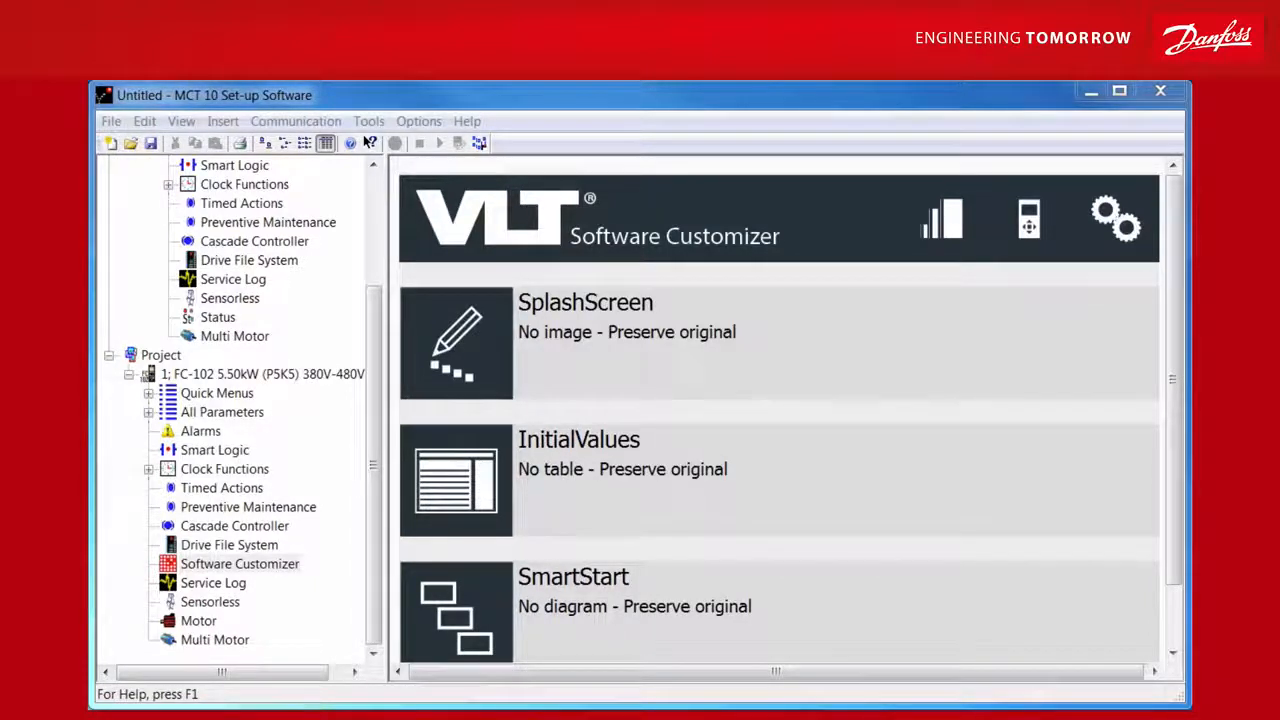
left_click(1100, 330)
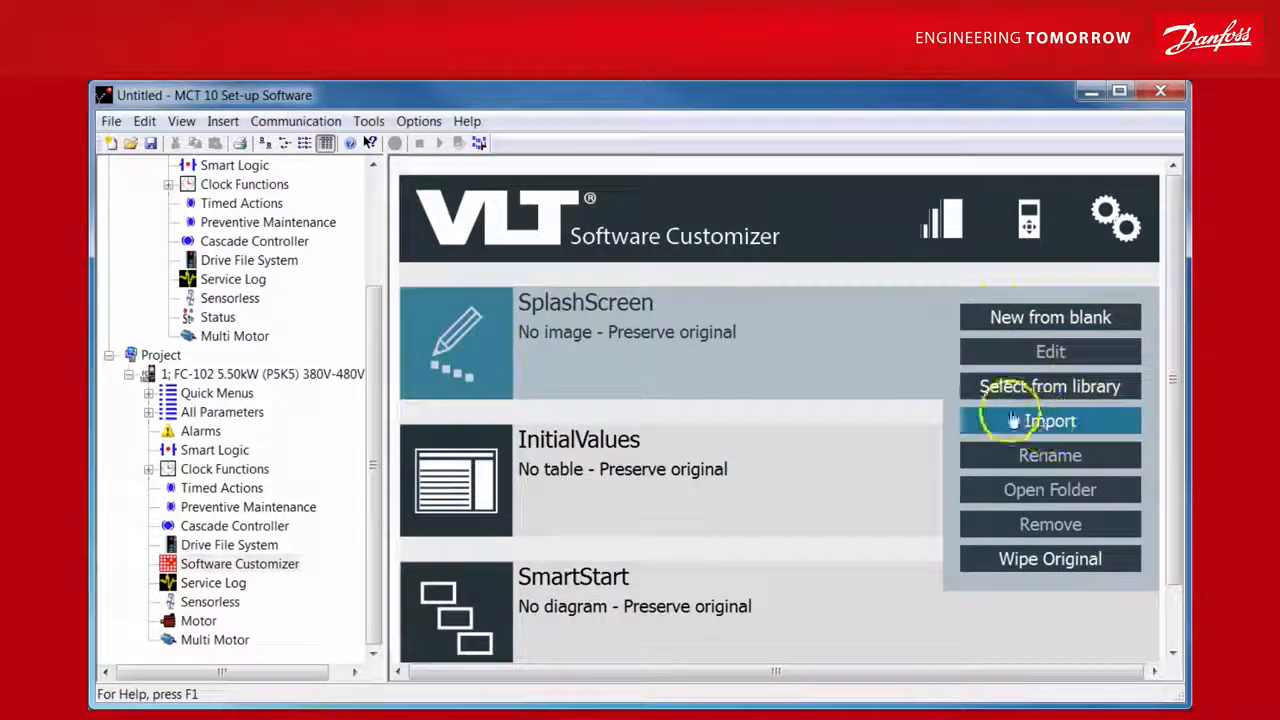
left_click(1060, 390)
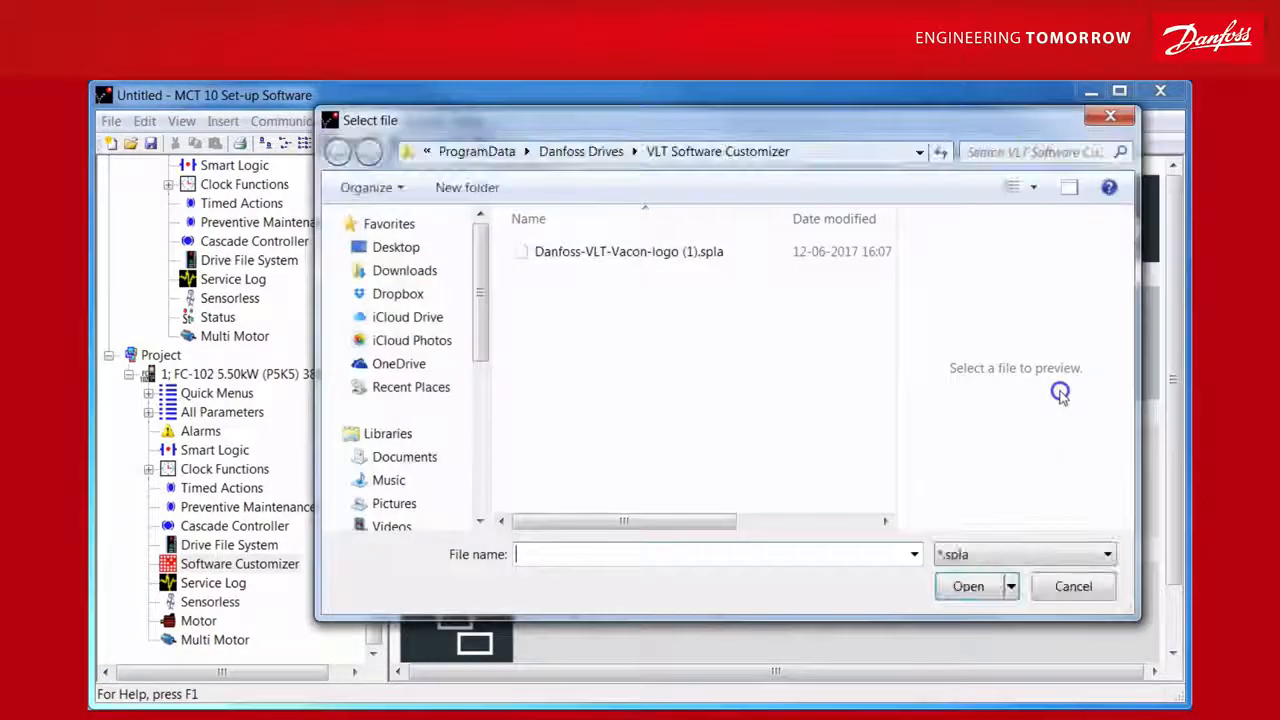
double_click(642, 251)
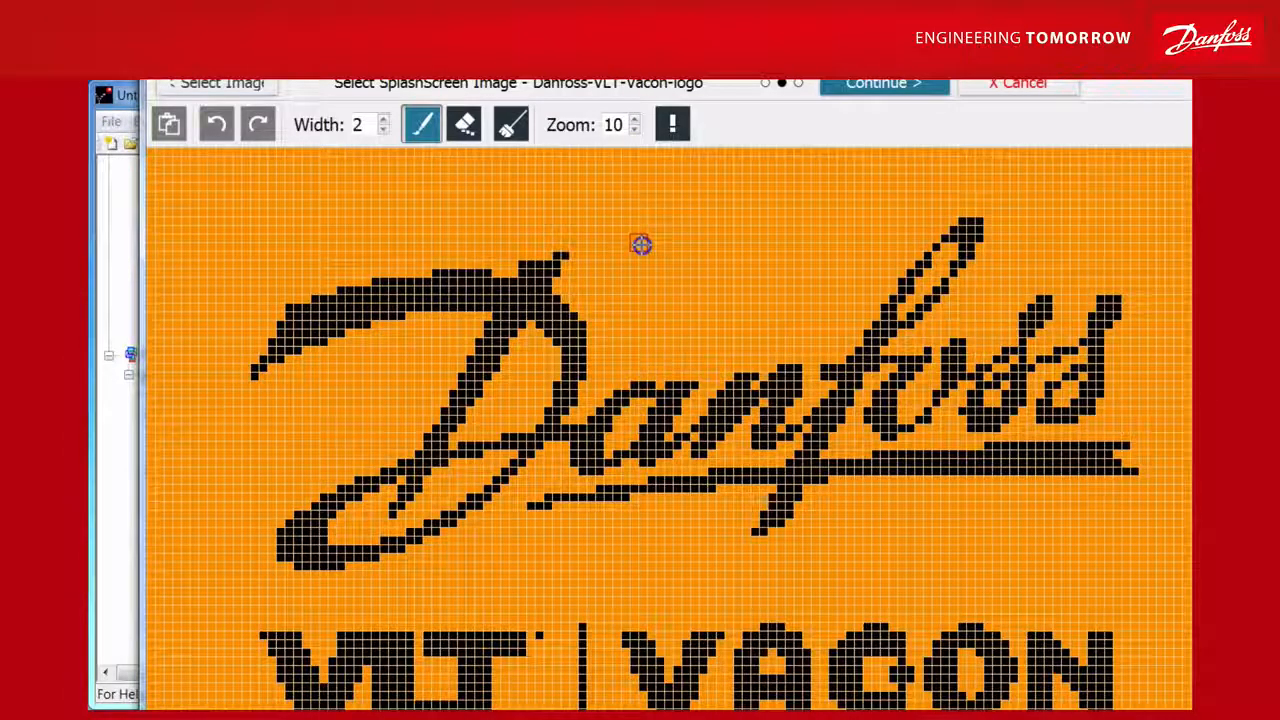
left_click(884, 85)
left_click(690, 467)
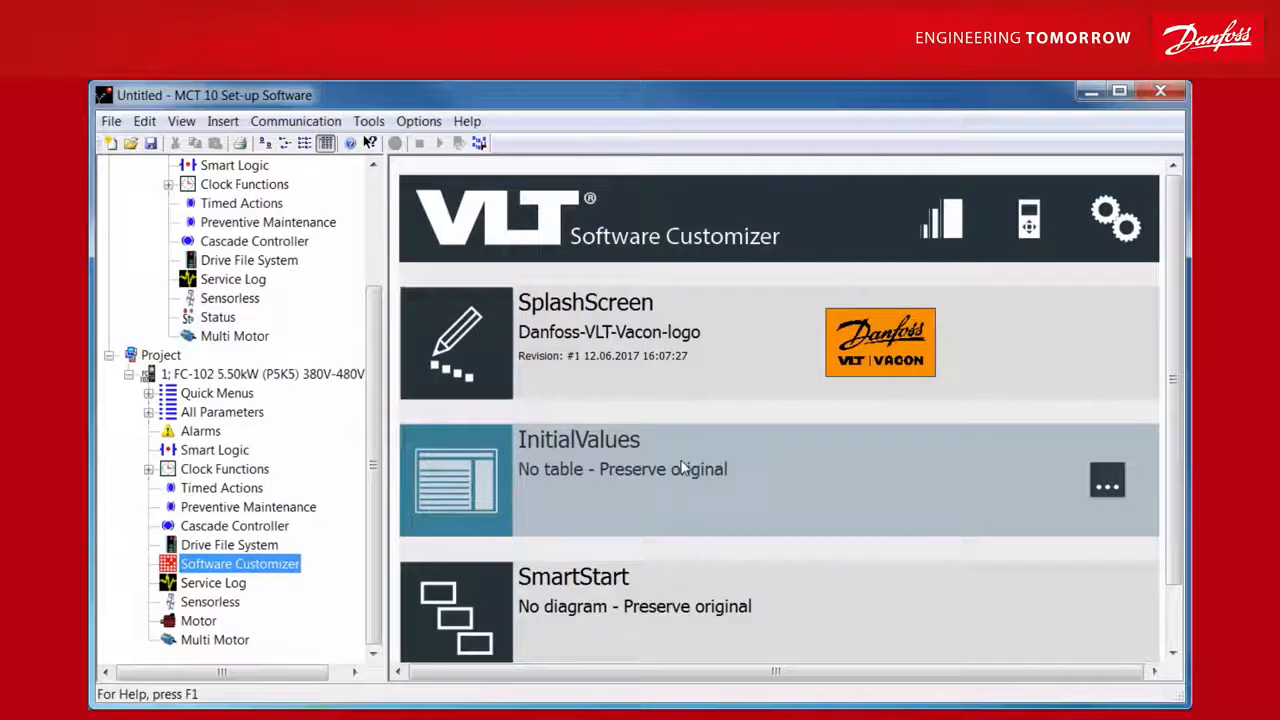
Step: Start a blank InitialValues table and set parameter 001 Language to Deutsch for Setup 1
left_click(718, 478)
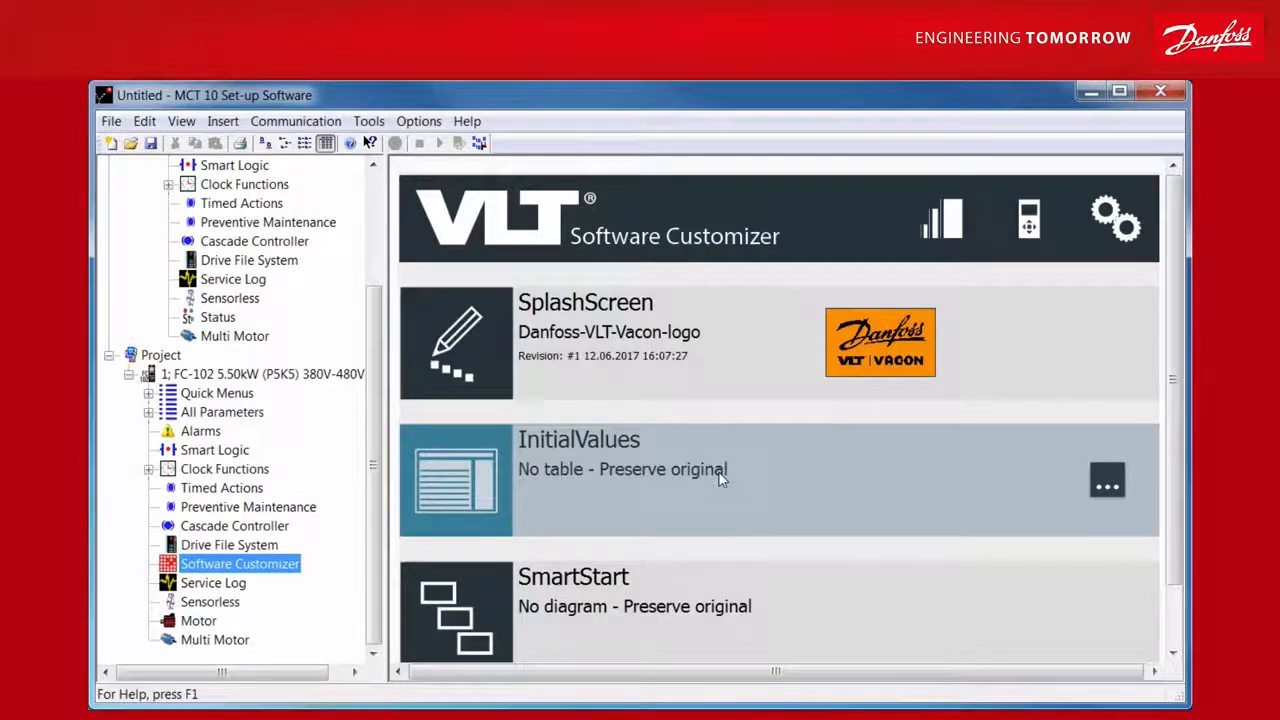
left_click(1108, 485)
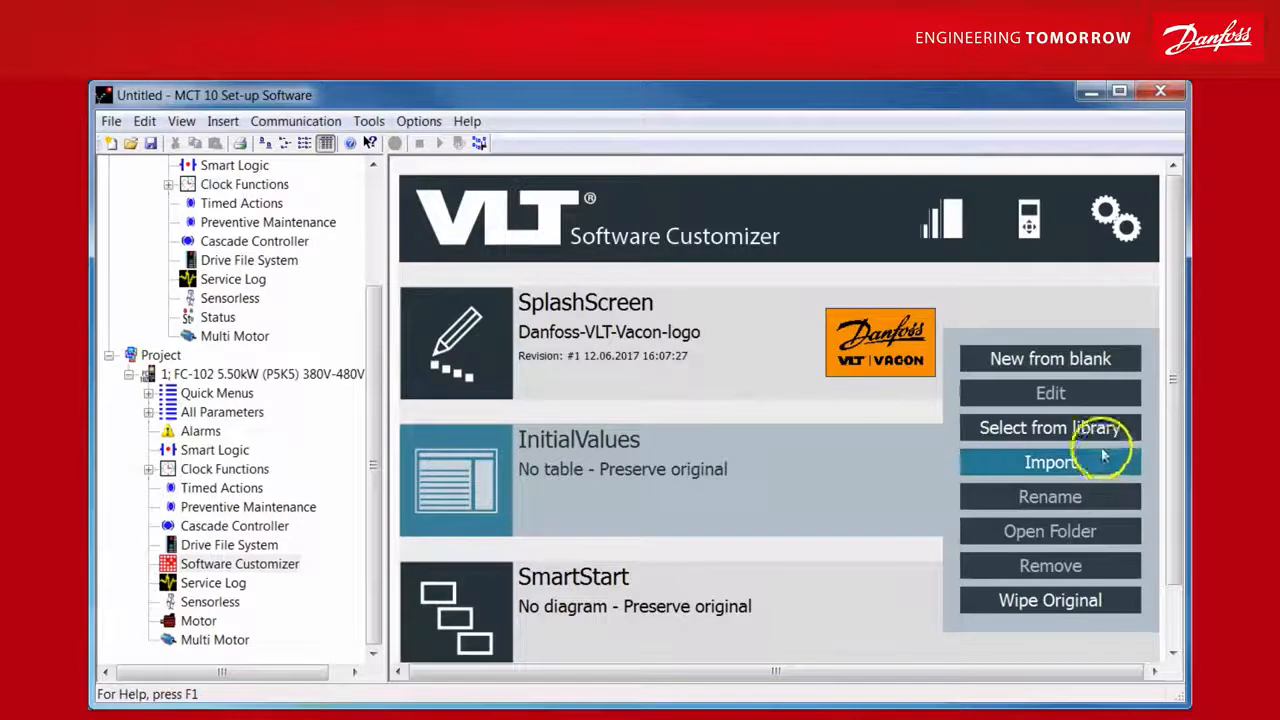
left_click(1060, 360)
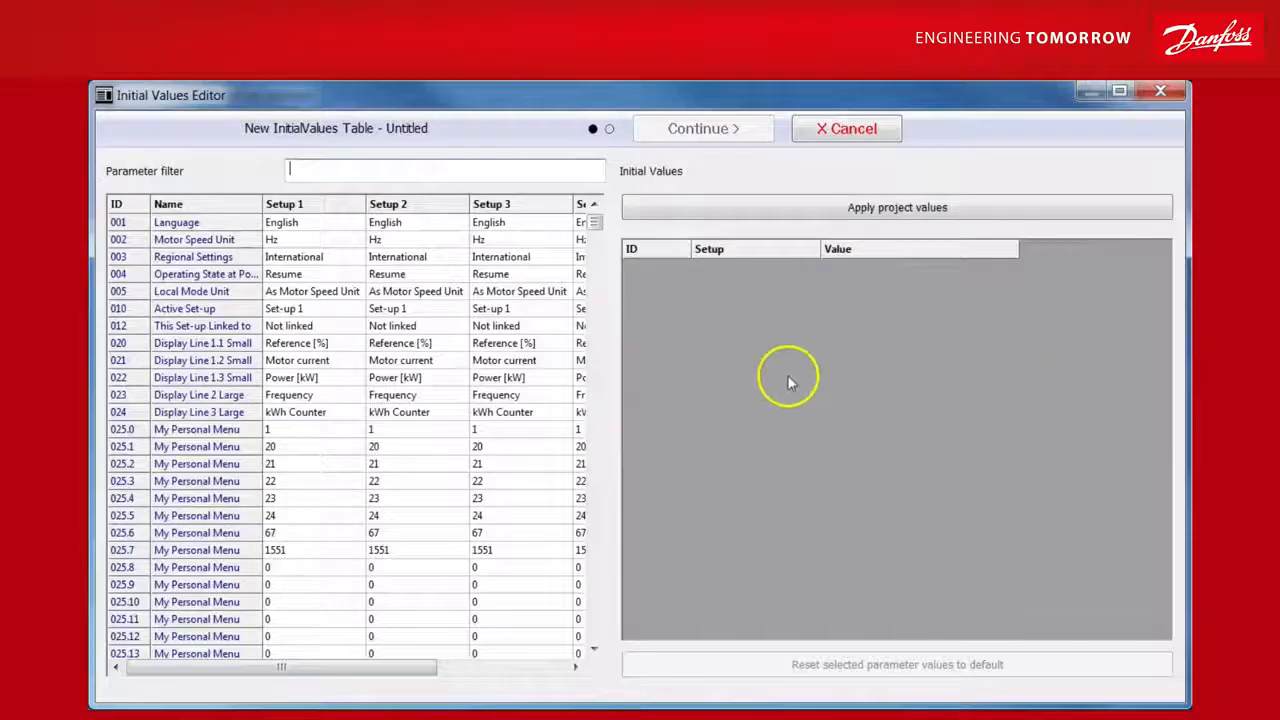
double_click(305, 224)
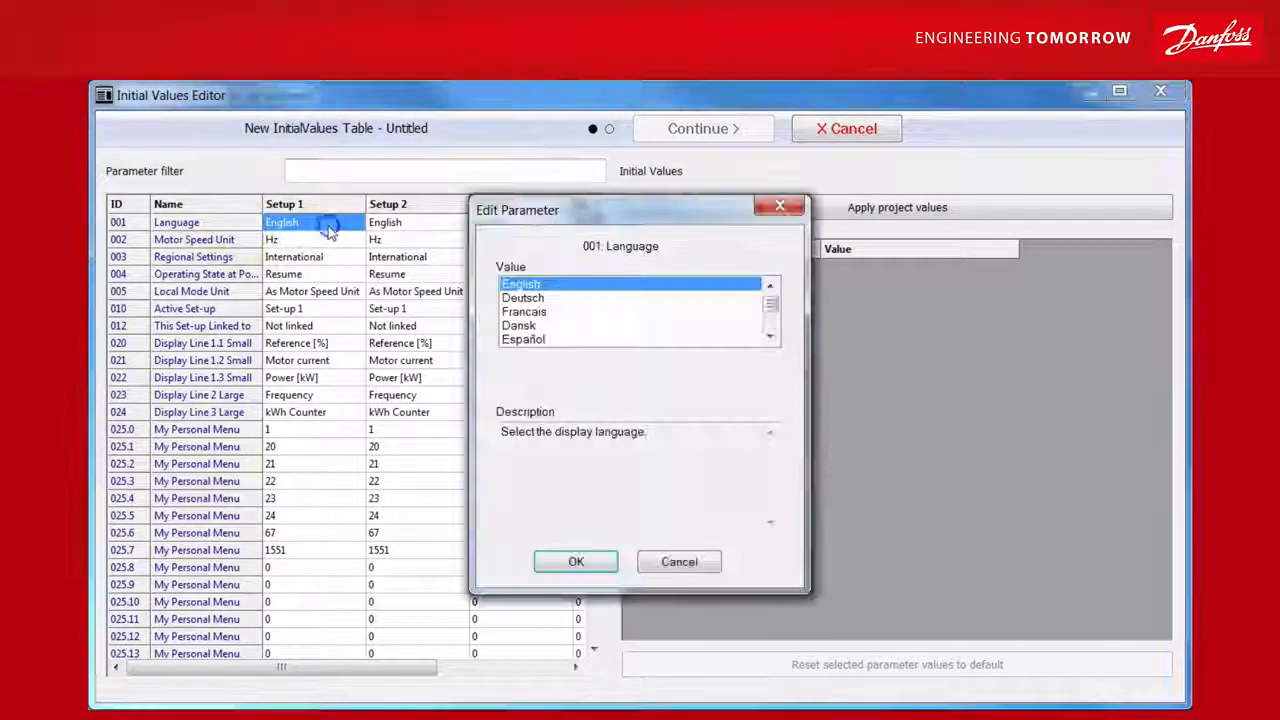
left_click(525, 298)
left_click(578, 563)
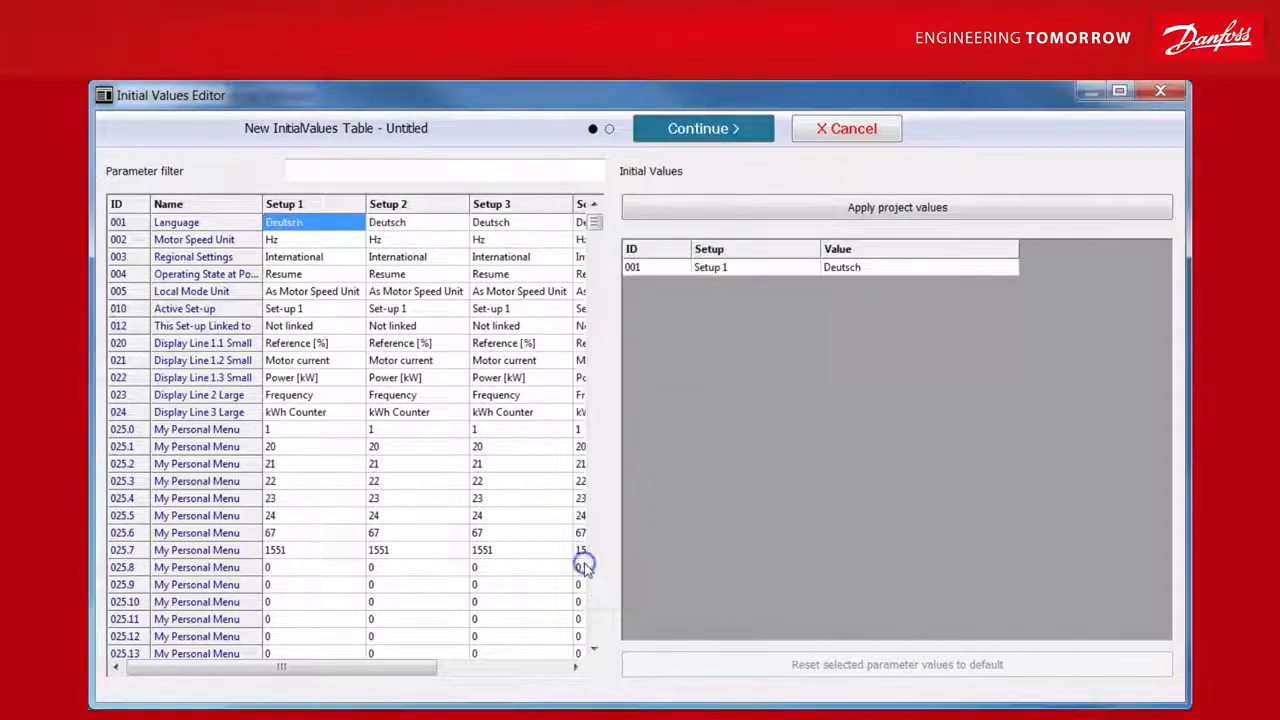
Step: Finish the InitialValues table with the title "test"
left_click(697, 129)
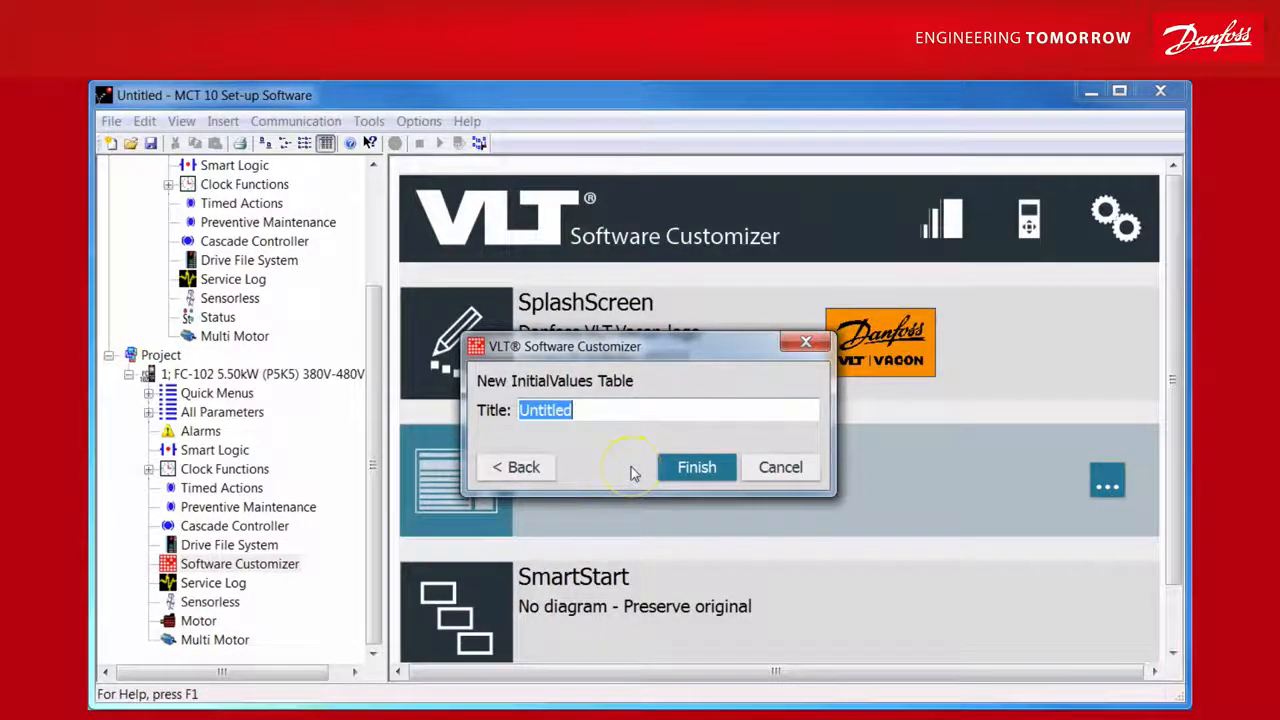
type("test")
key("Return")
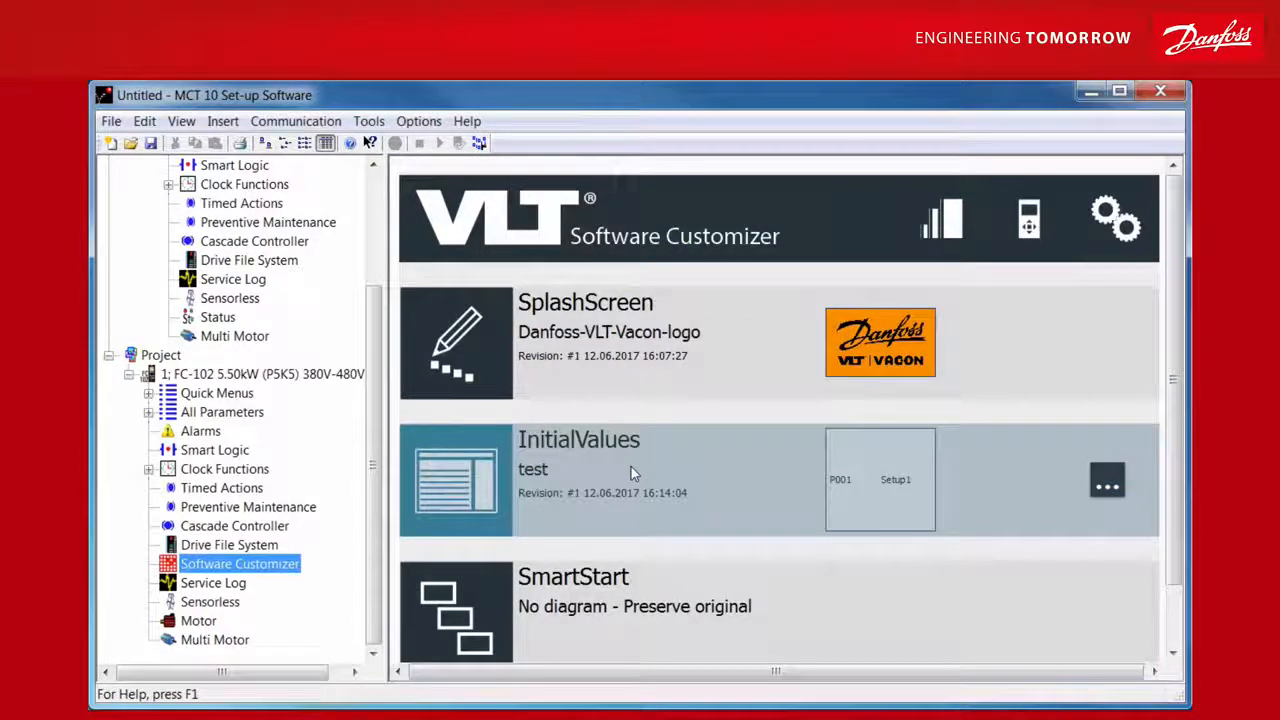
left_click(769, 503)
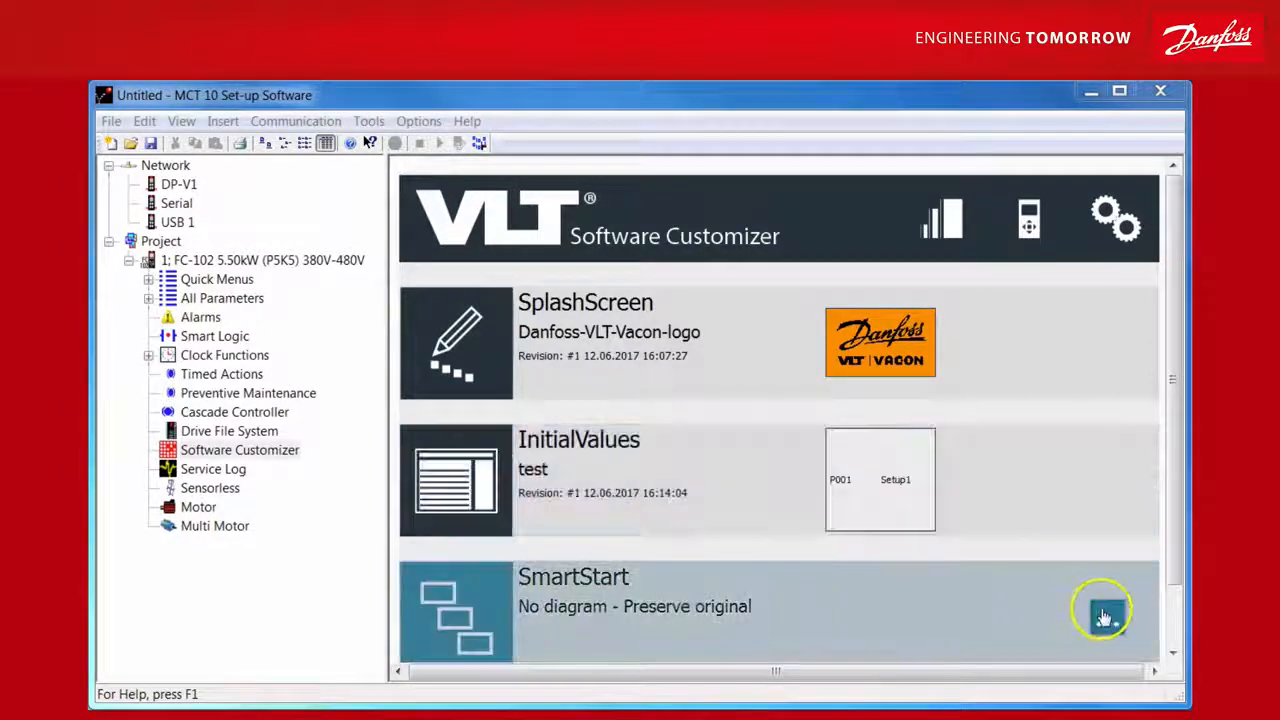
Step: Create a blank SmartStart diagram and place a Starting Point in the upper part of the canvas
left_click(1105, 616)
left_click(1055, 396)
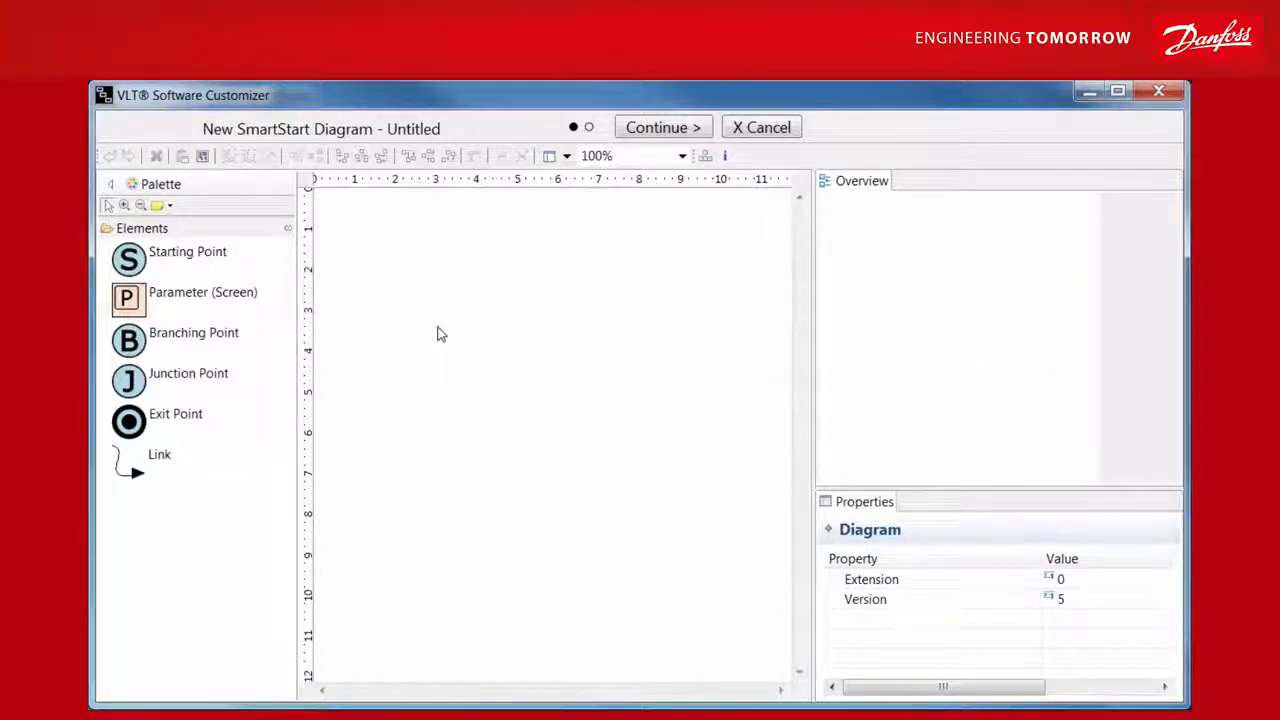
left_click(168, 262)
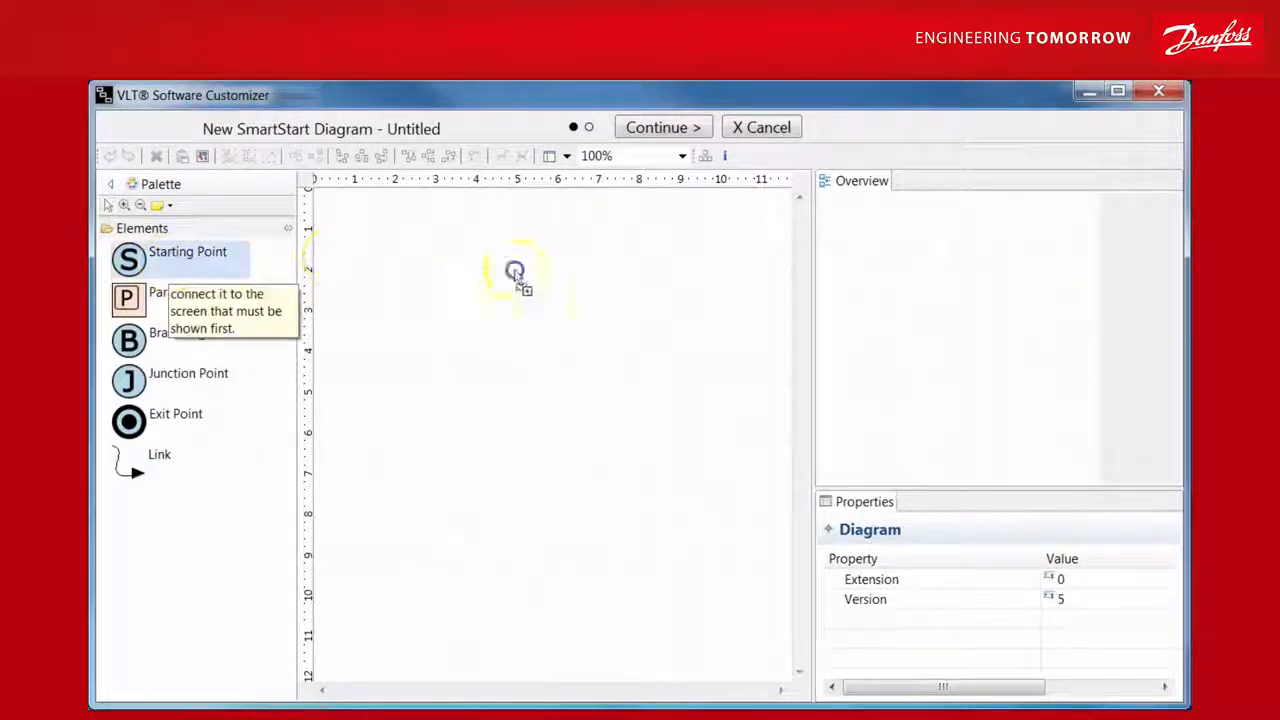
left_click(504, 253)
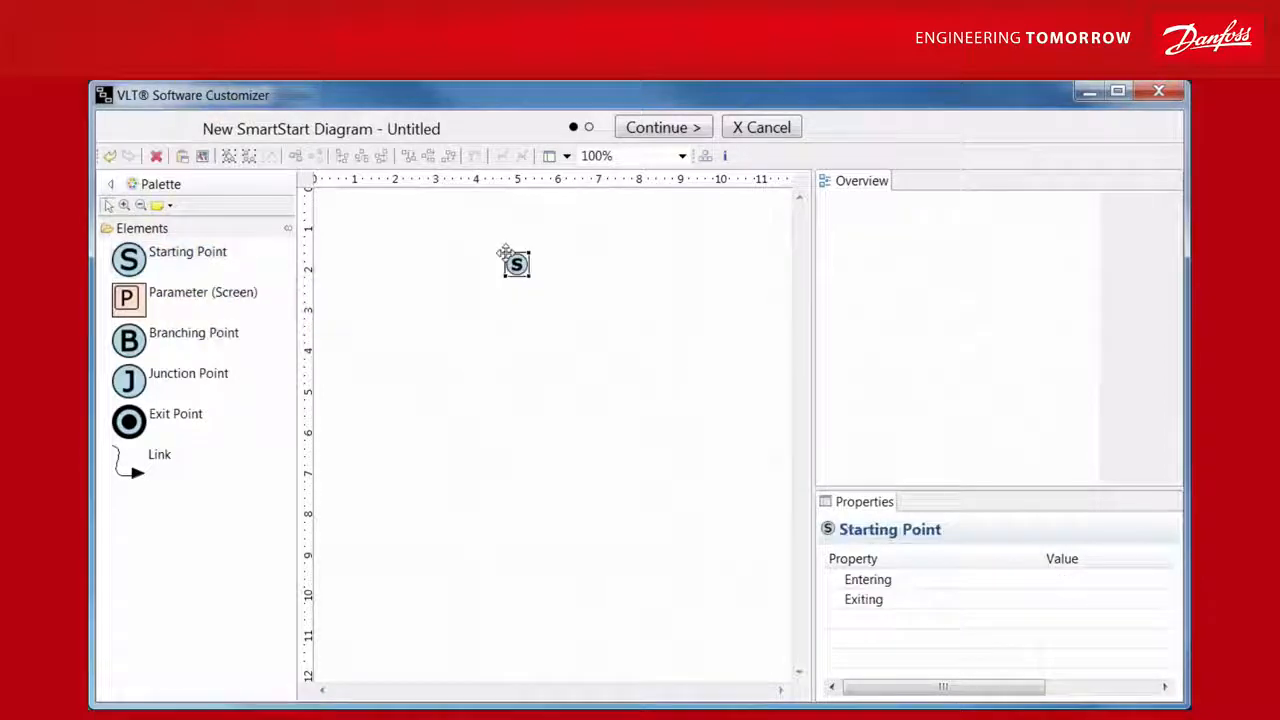
Step: Add a parameter screen for P001 Language from Basic Settings just below the Starting Point, keeping the default choices
left_click(198, 311)
left_click(506, 309)
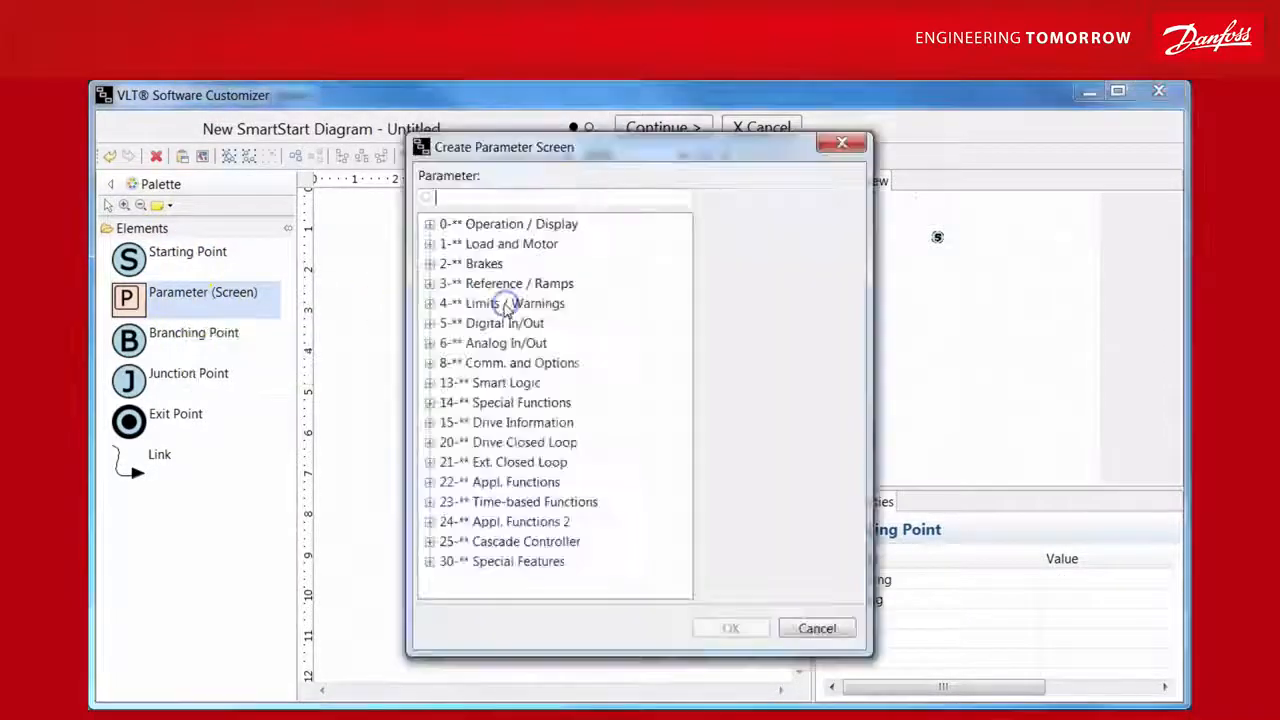
left_click(430, 225)
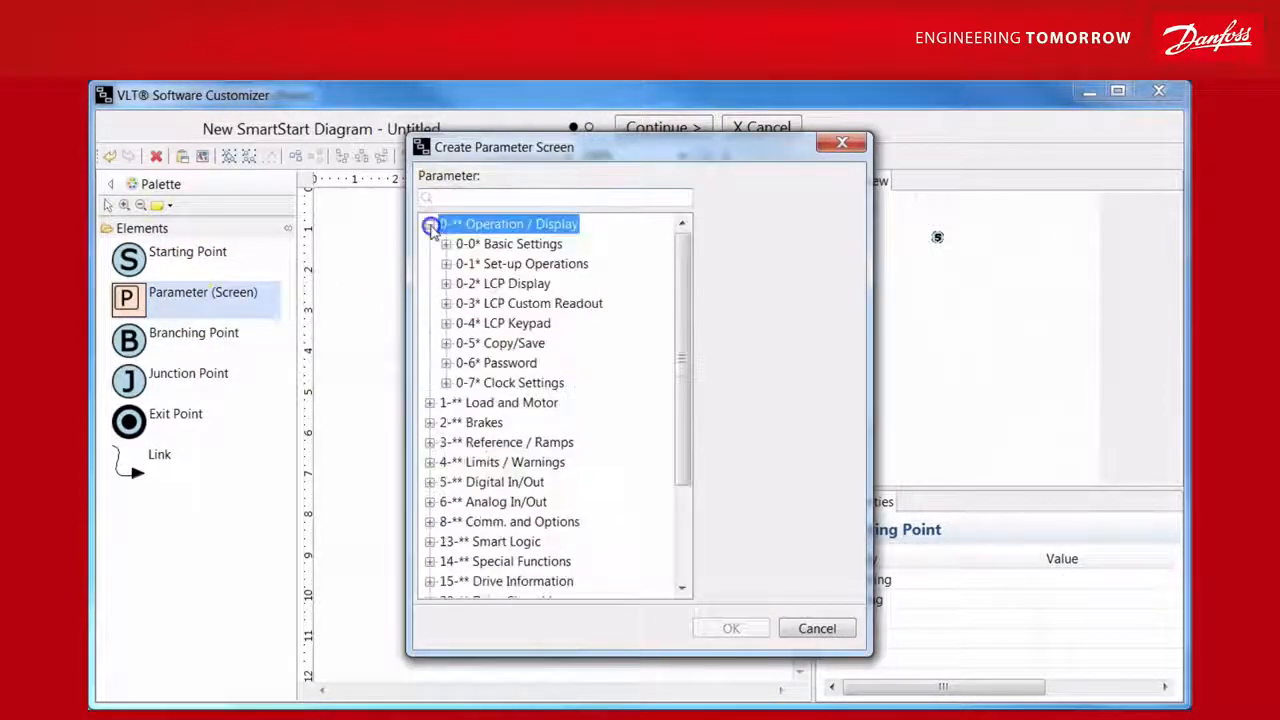
left_click(446, 244)
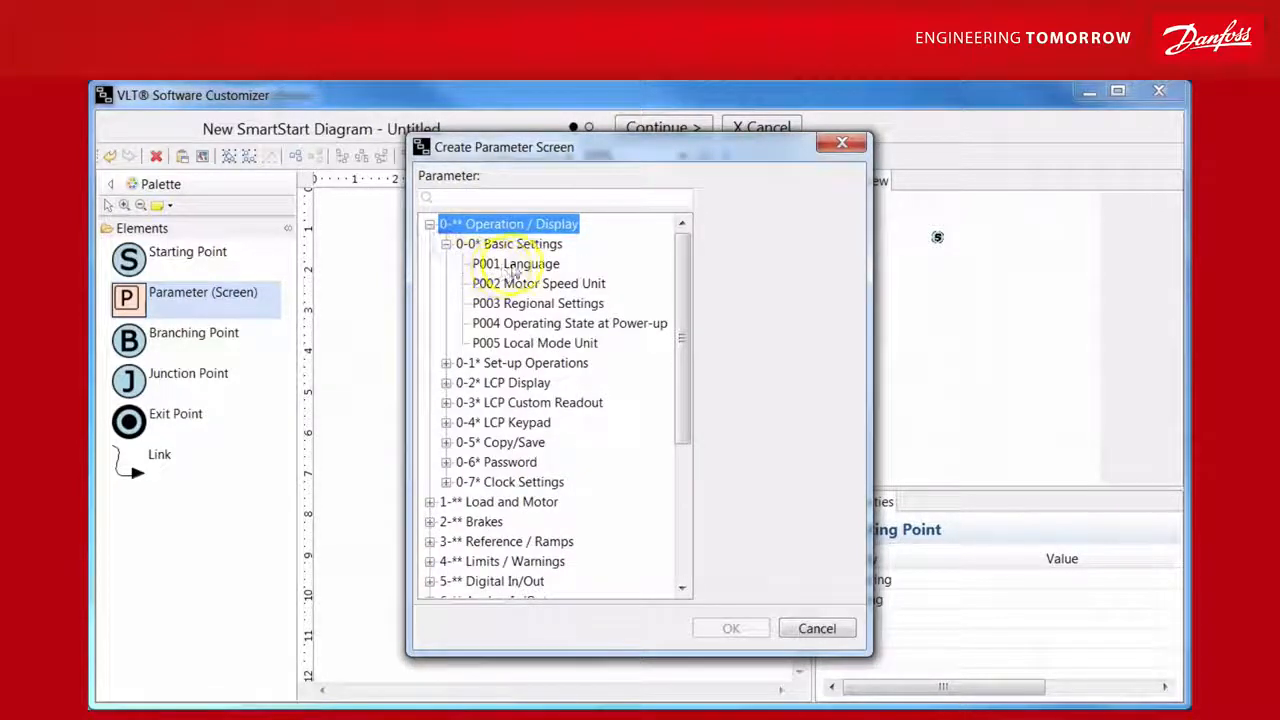
left_click(514, 266)
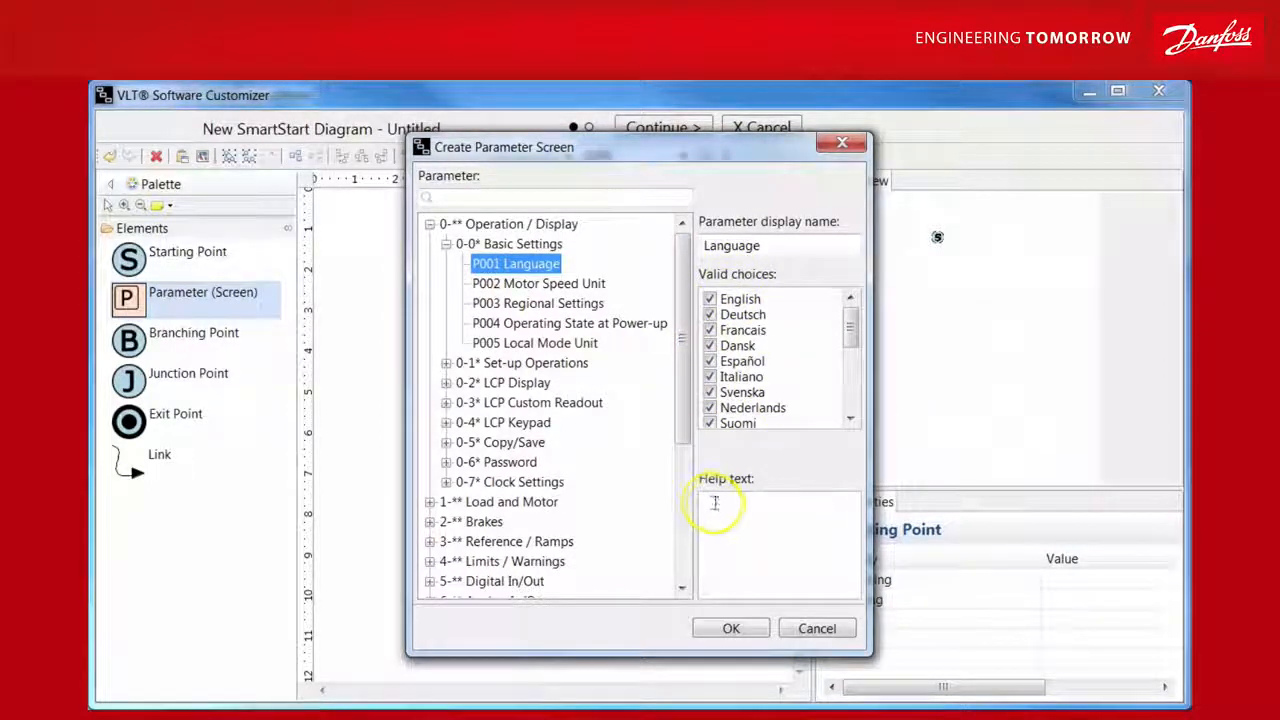
left_click(722, 630)
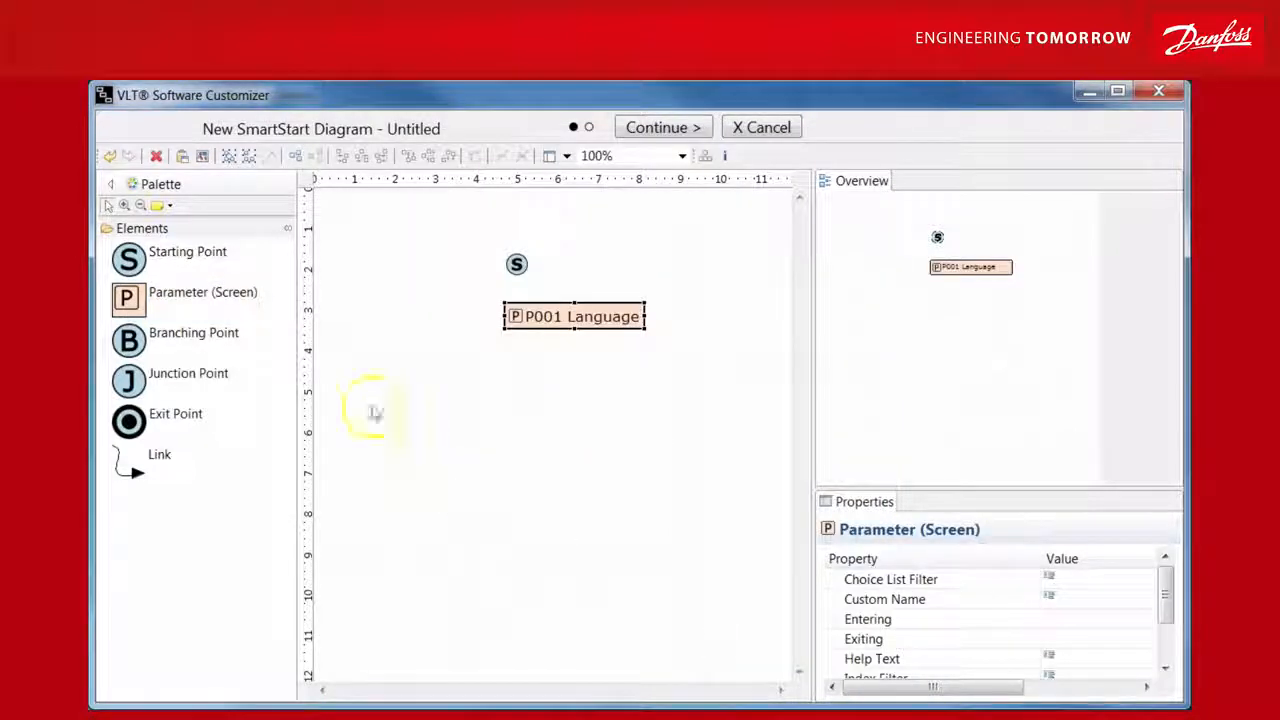
Step: Add a parameter screen for P122 Motor Voltage from the Motor Data group just below the P001 Language screen
left_click(513, 362)
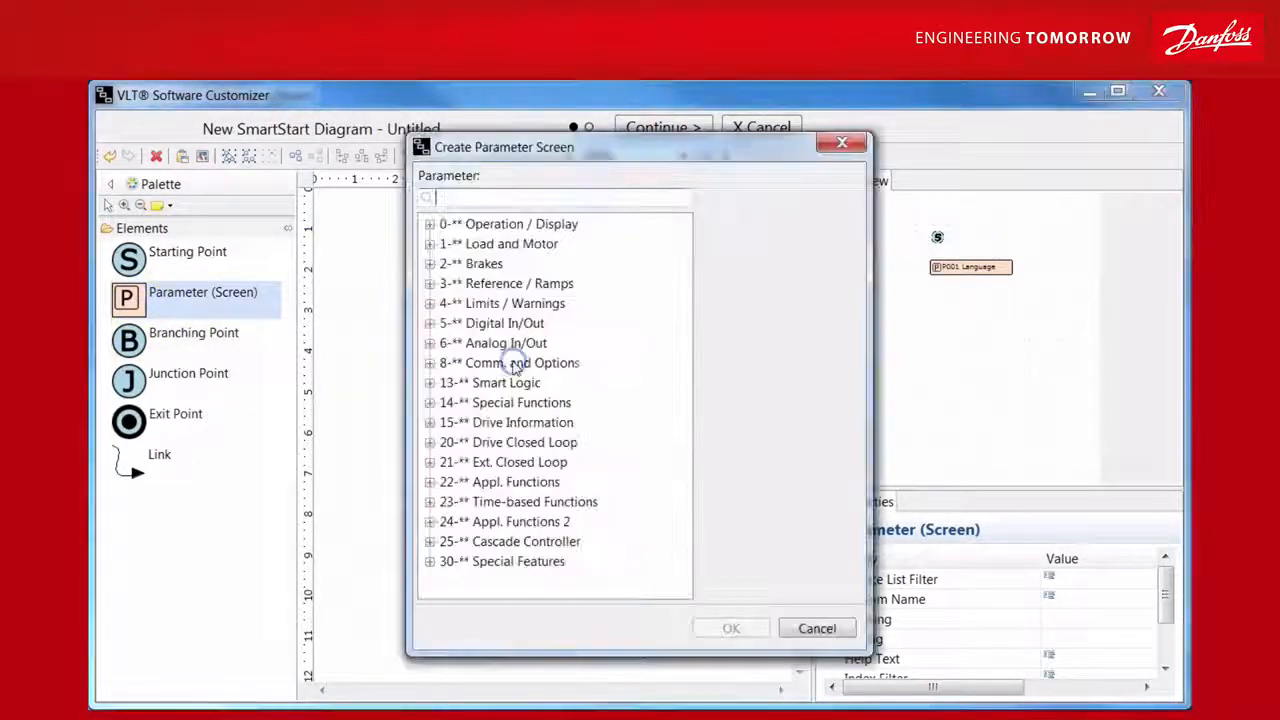
left_click(429, 244)
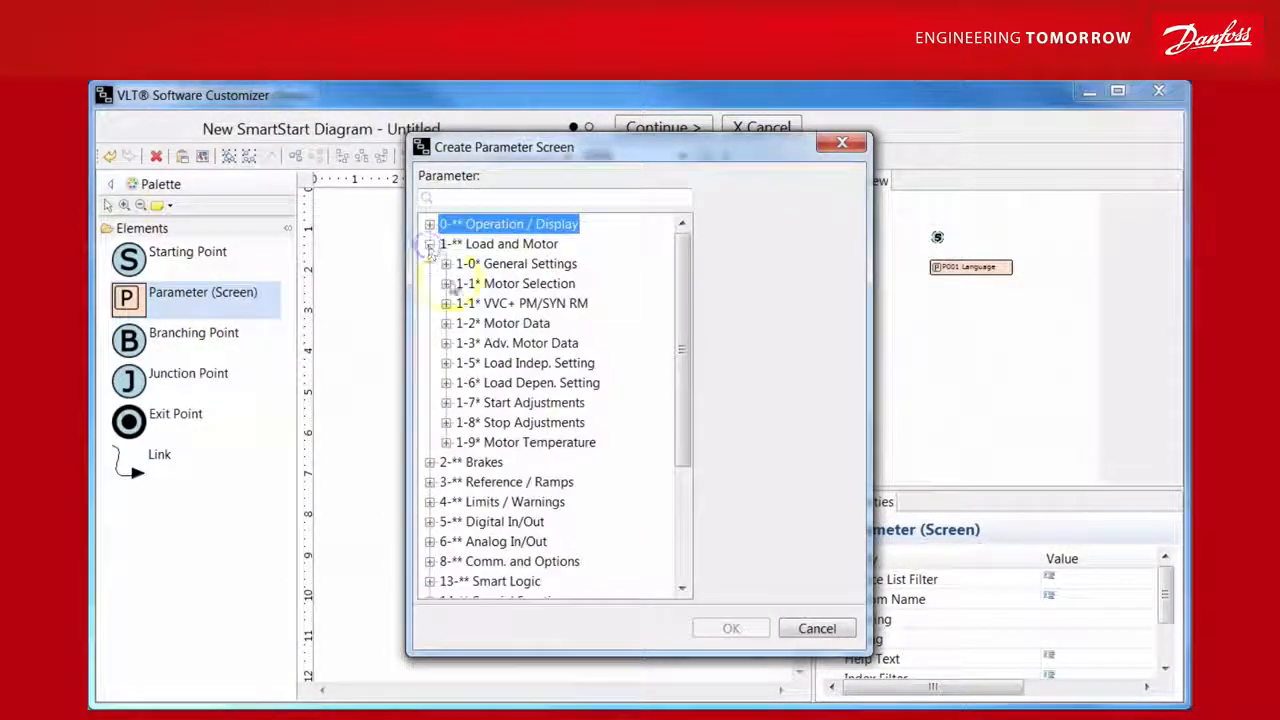
left_click(446, 323)
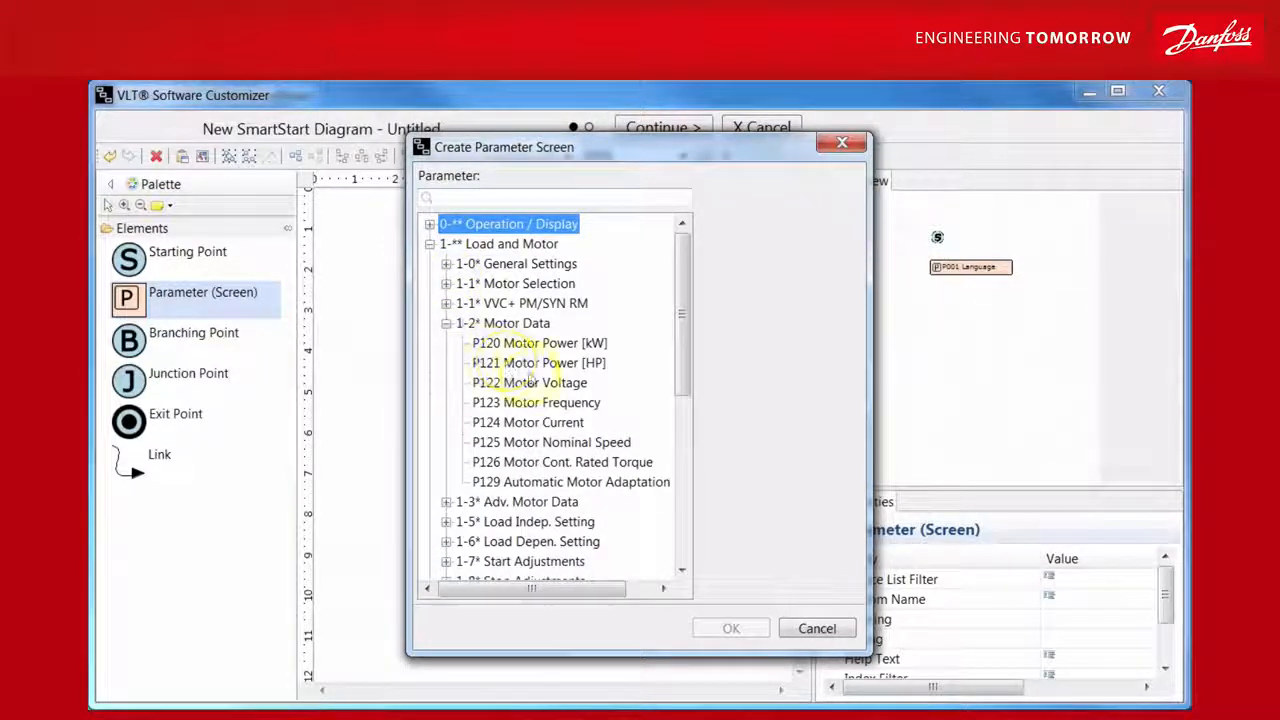
left_click(530, 383)
left_click(732, 626)
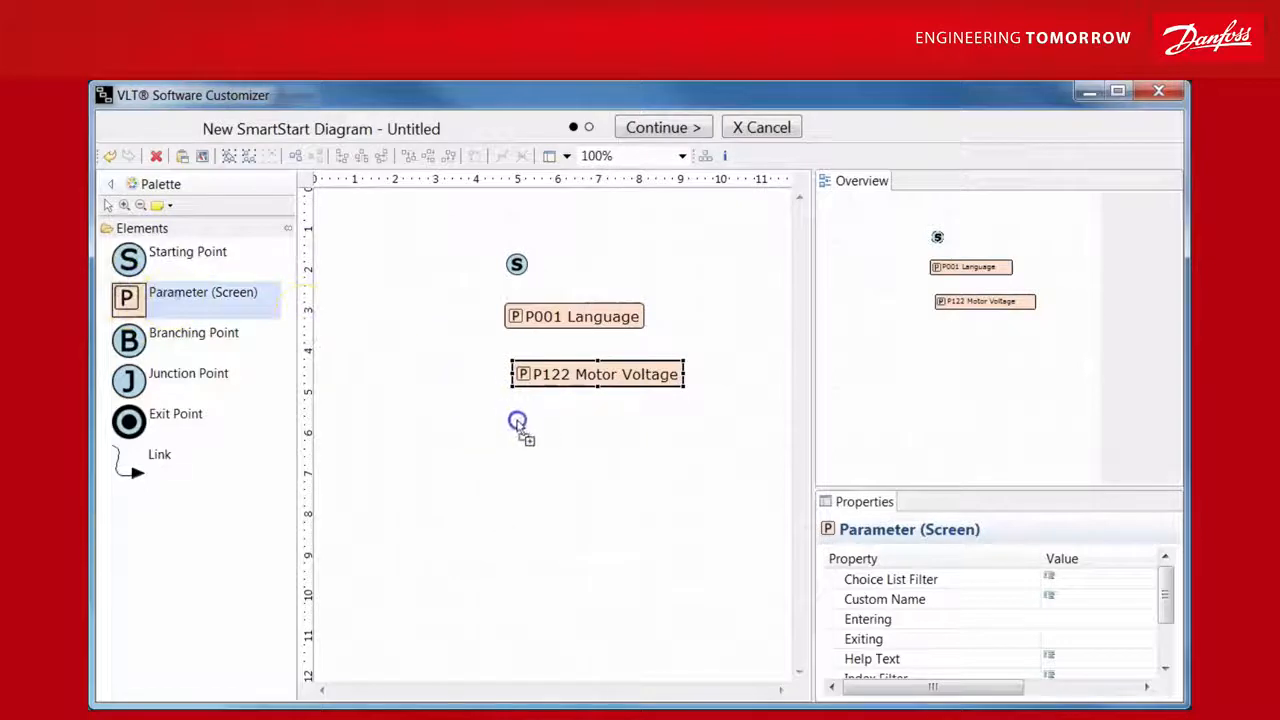
Step: Add a parameter screen for P129 Automatic Motor Adaptation below P122, keeping all valid choices, and place an Exit Point beneath it
left_click(518, 419)
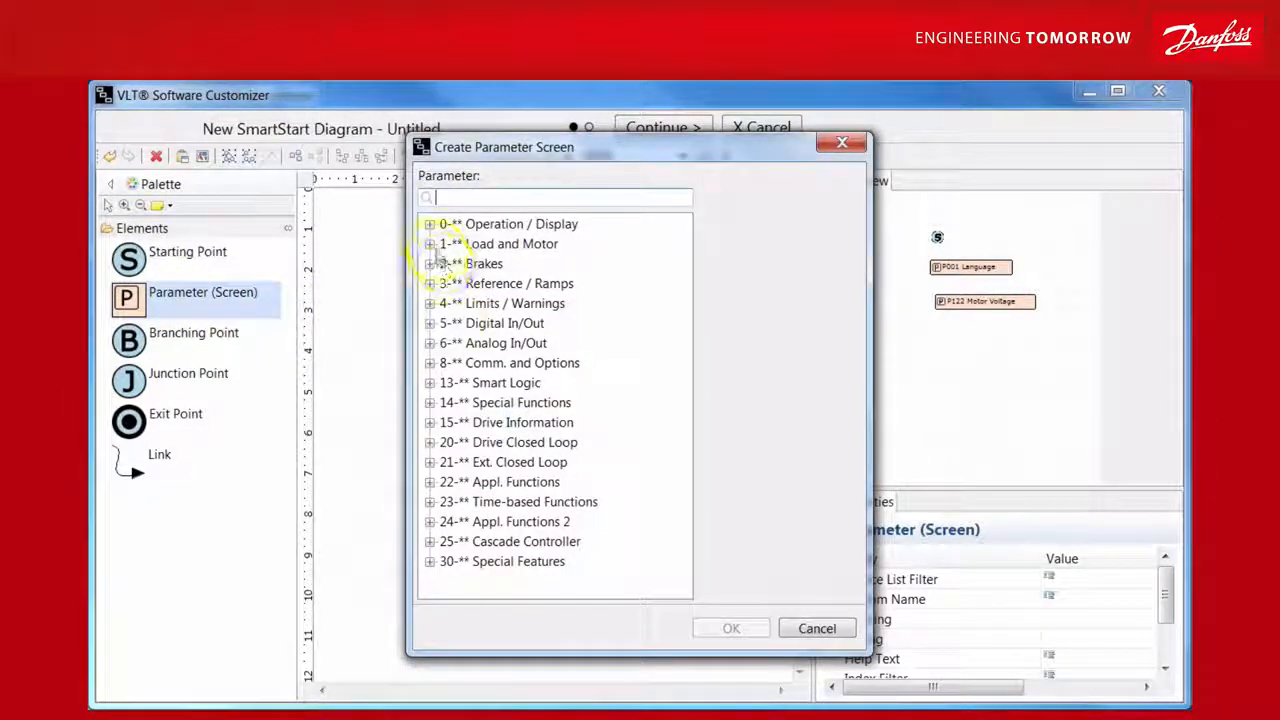
left_click(429, 243)
left_click(446, 323)
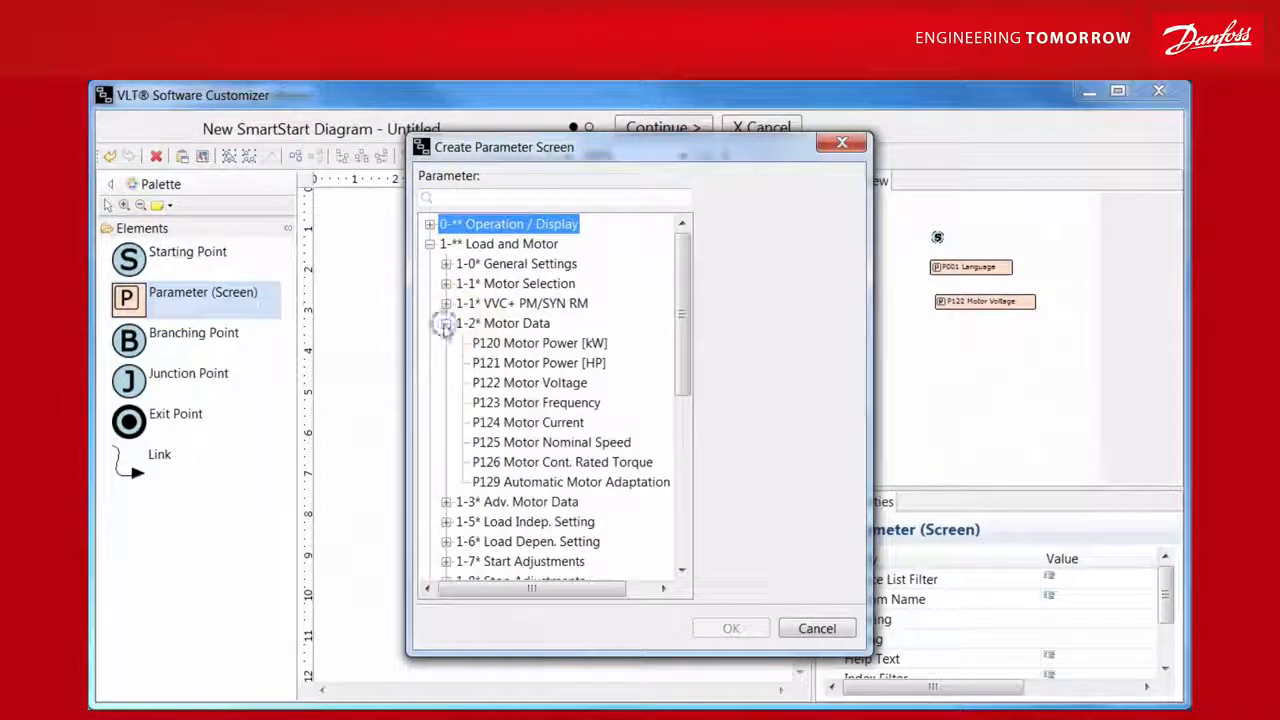
left_click(548, 482)
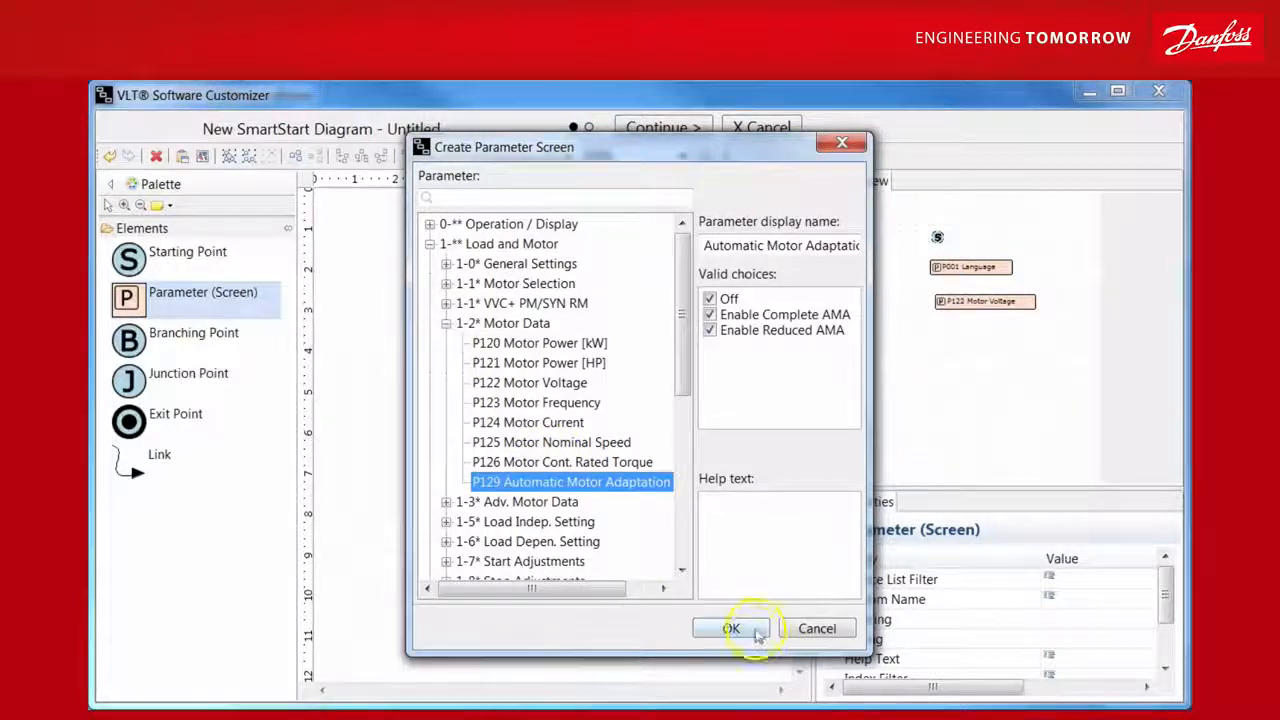
left_click(740, 629)
left_click(130, 422)
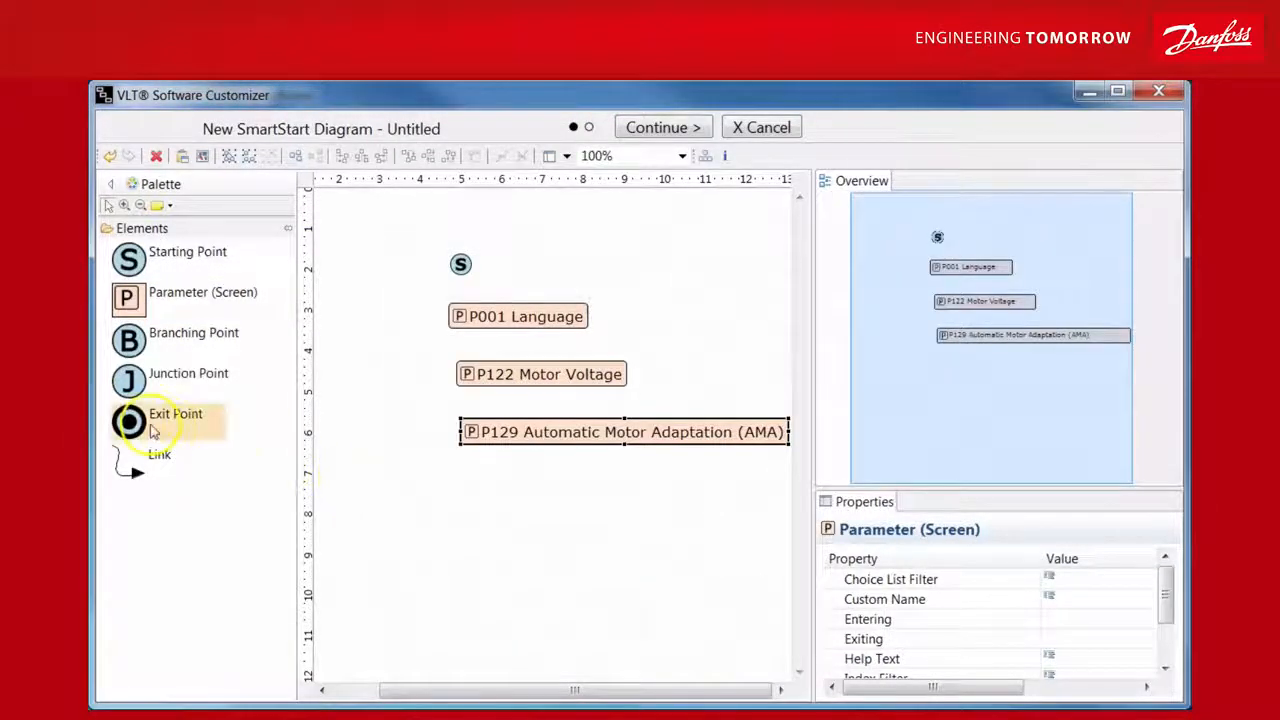
left_click(471, 490)
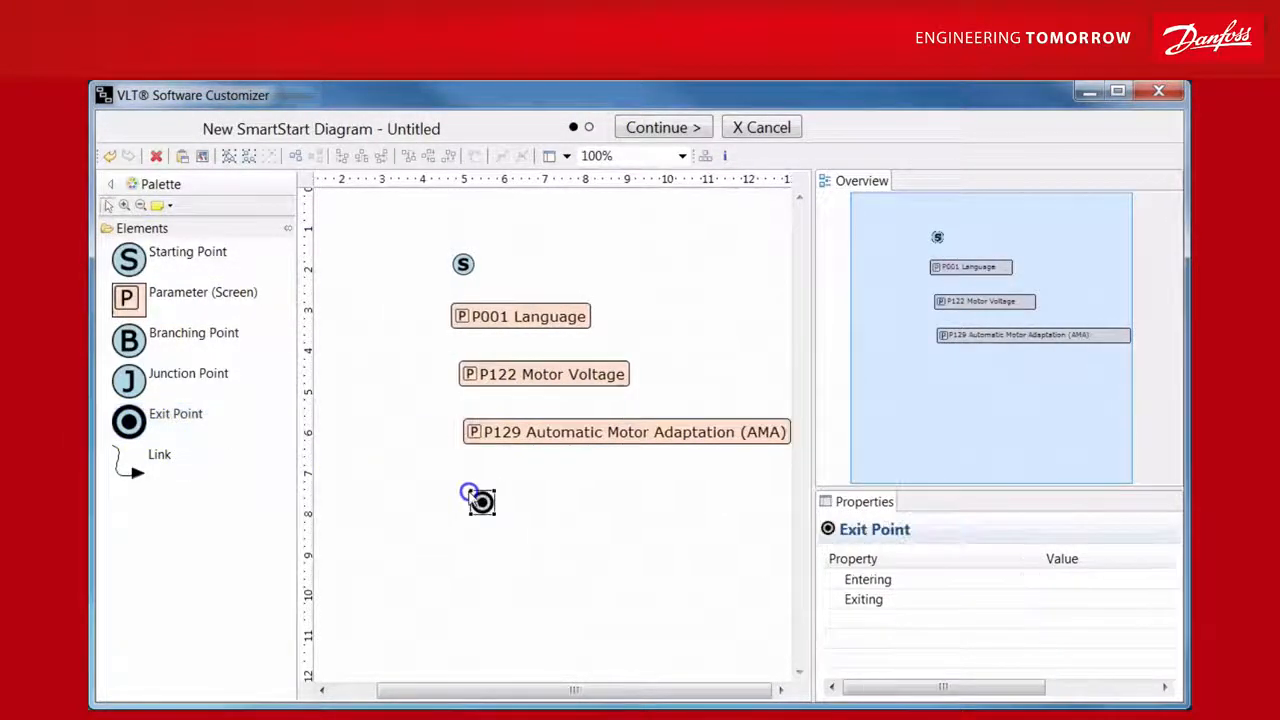
Step: Link the Starting Point to P001 Language, and P001 Language to P122 Motor Voltage
left_click(160, 462)
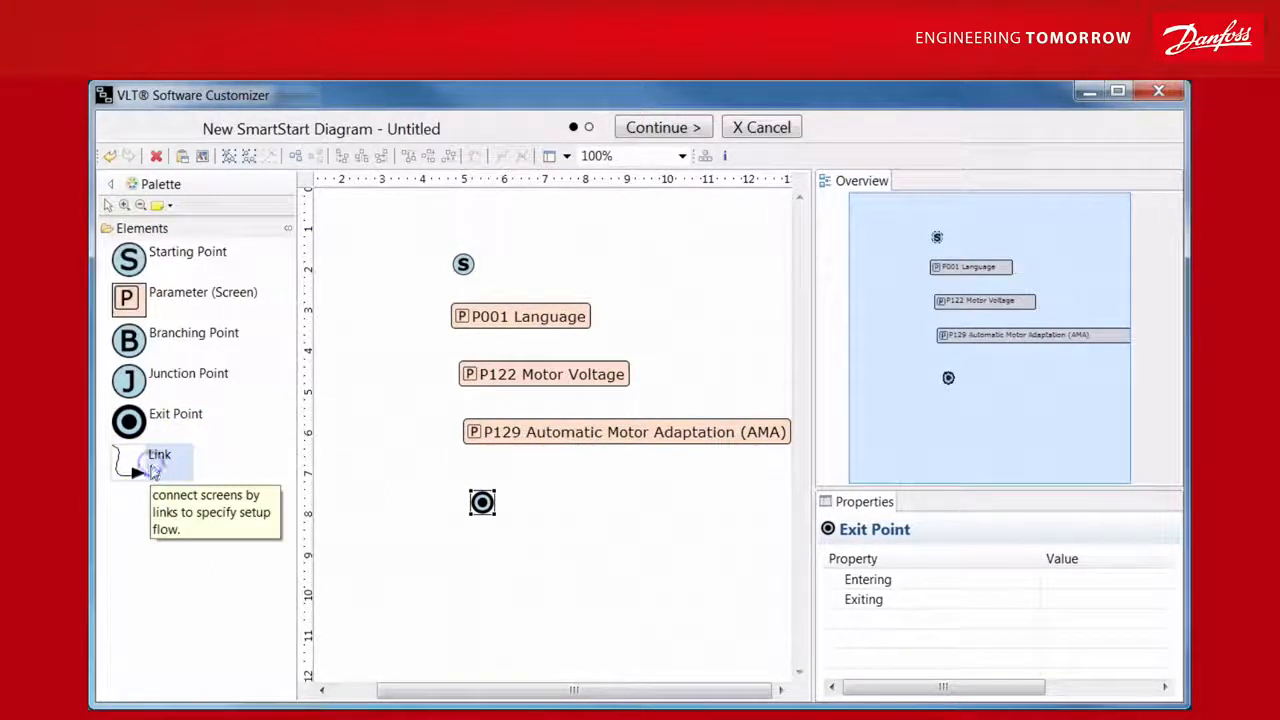
left_click(464, 263)
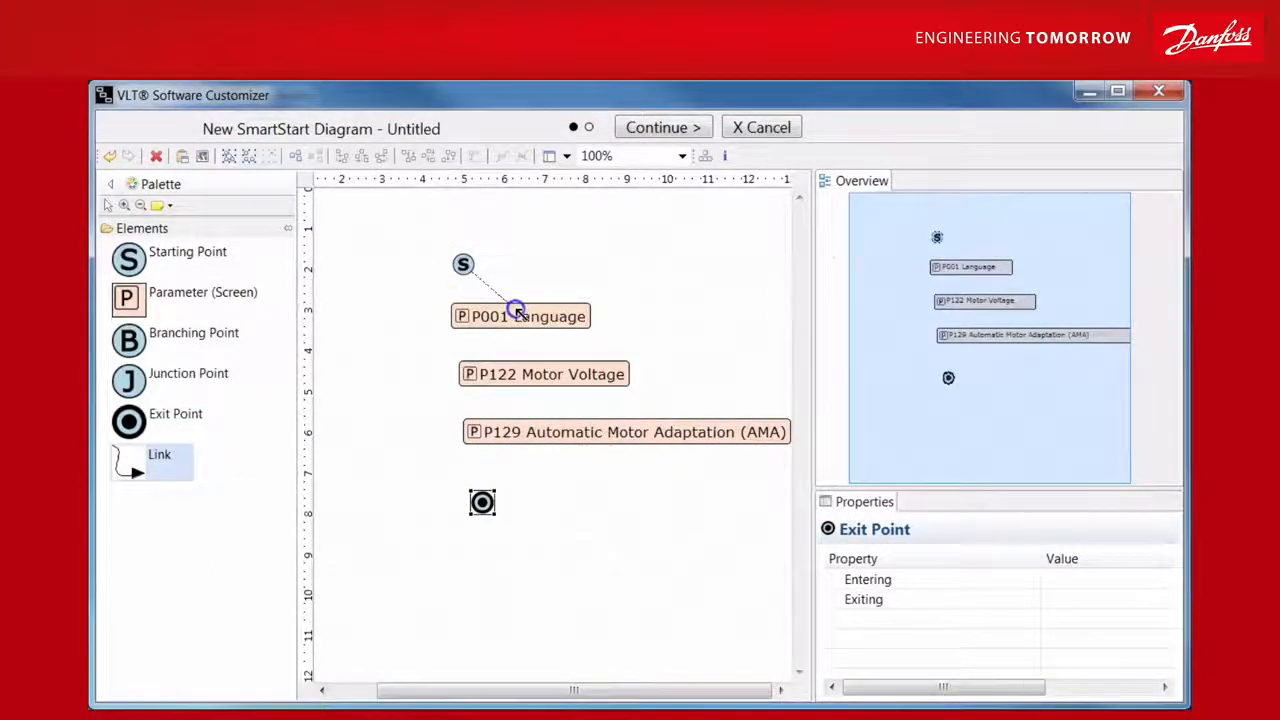
left_click(506, 305)
left_click(142, 482)
left_click(528, 316)
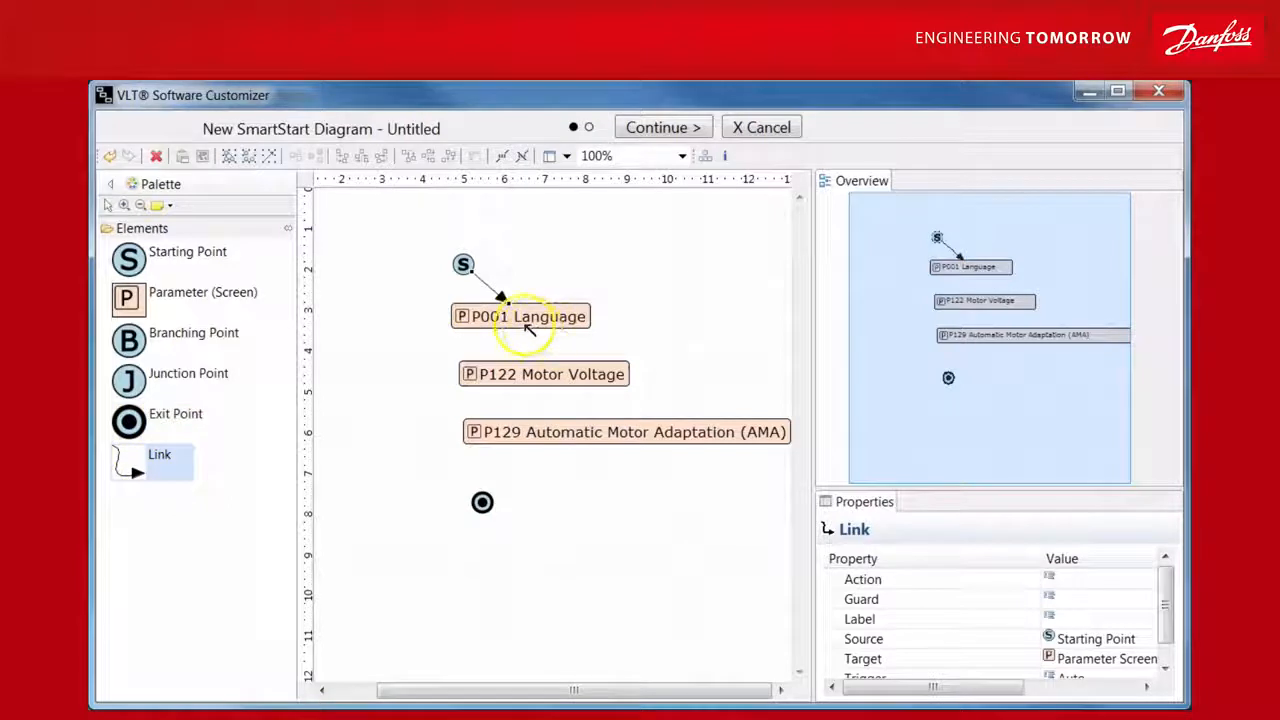
left_click(528, 370)
Step: Link P122 Motor Voltage to P129 Automatic Motor Adaptation, and P129 to the Exit Point
left_click(152, 465)
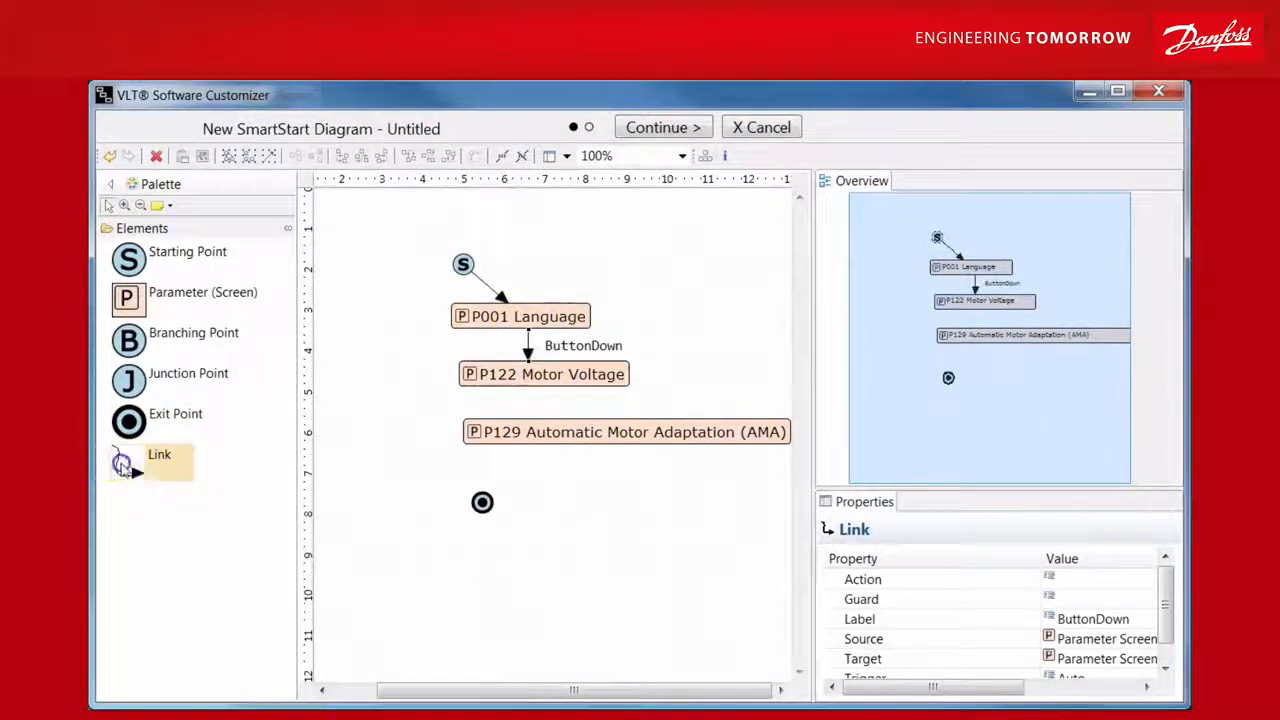
left_click(520, 372)
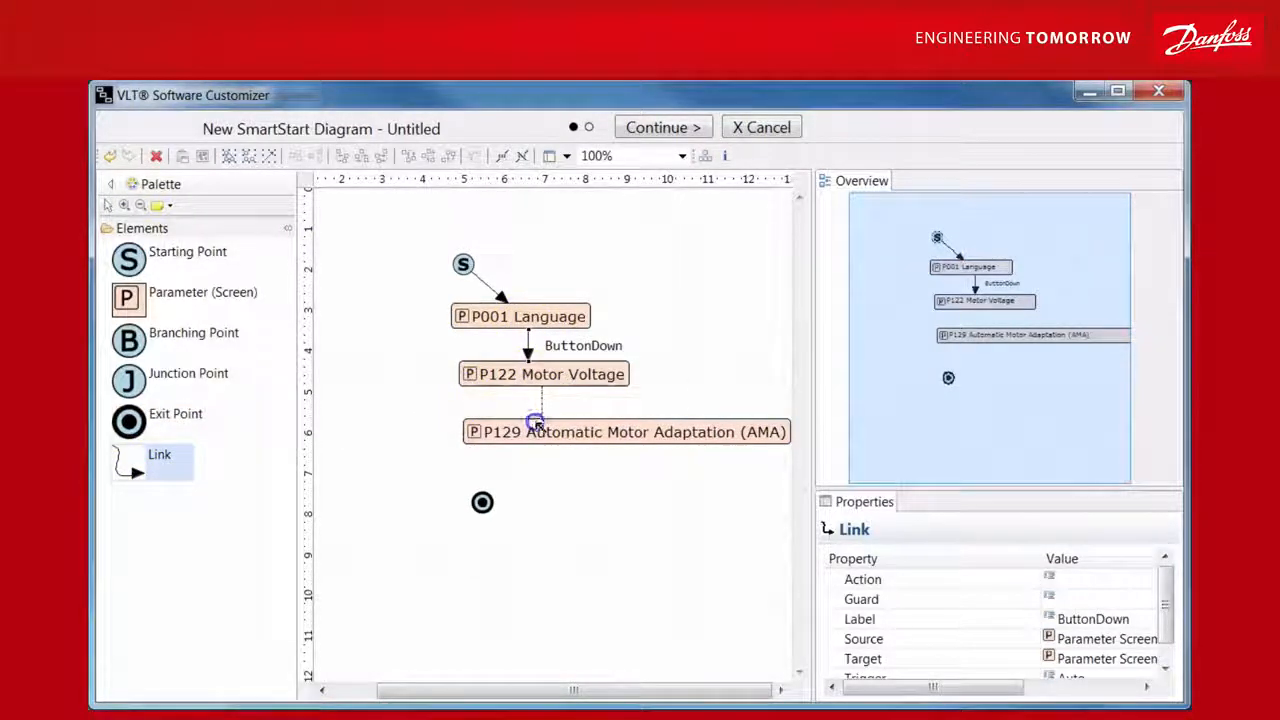
left_click(531, 427)
left_click(160, 458)
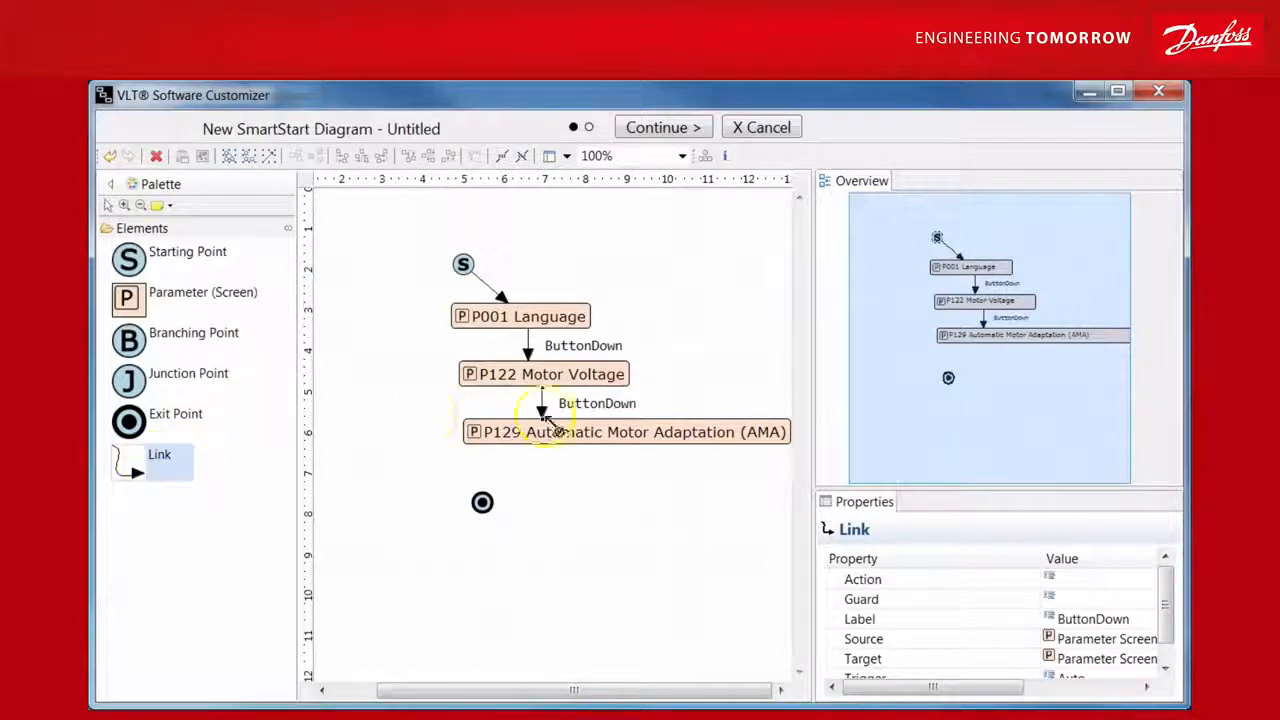
left_click(575, 434)
left_click(481, 505)
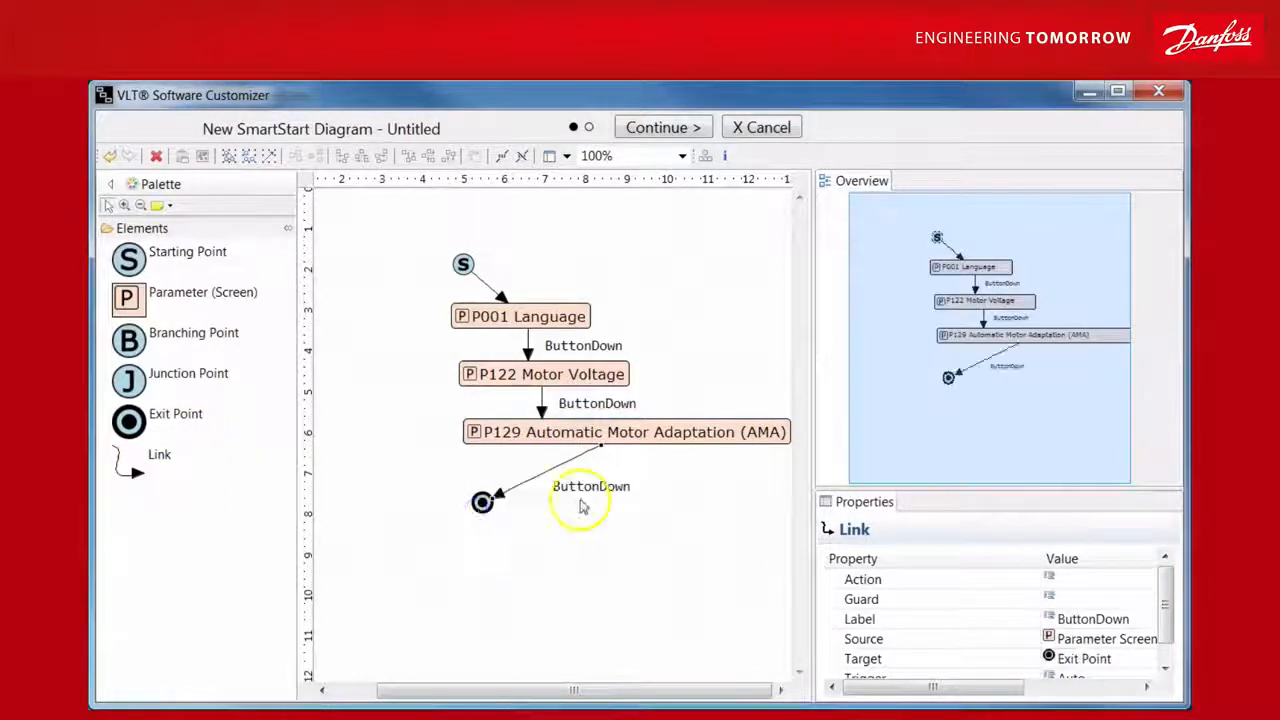
Step: Finish the SmartStart diagram with the title "prg"
left_click(664, 127)
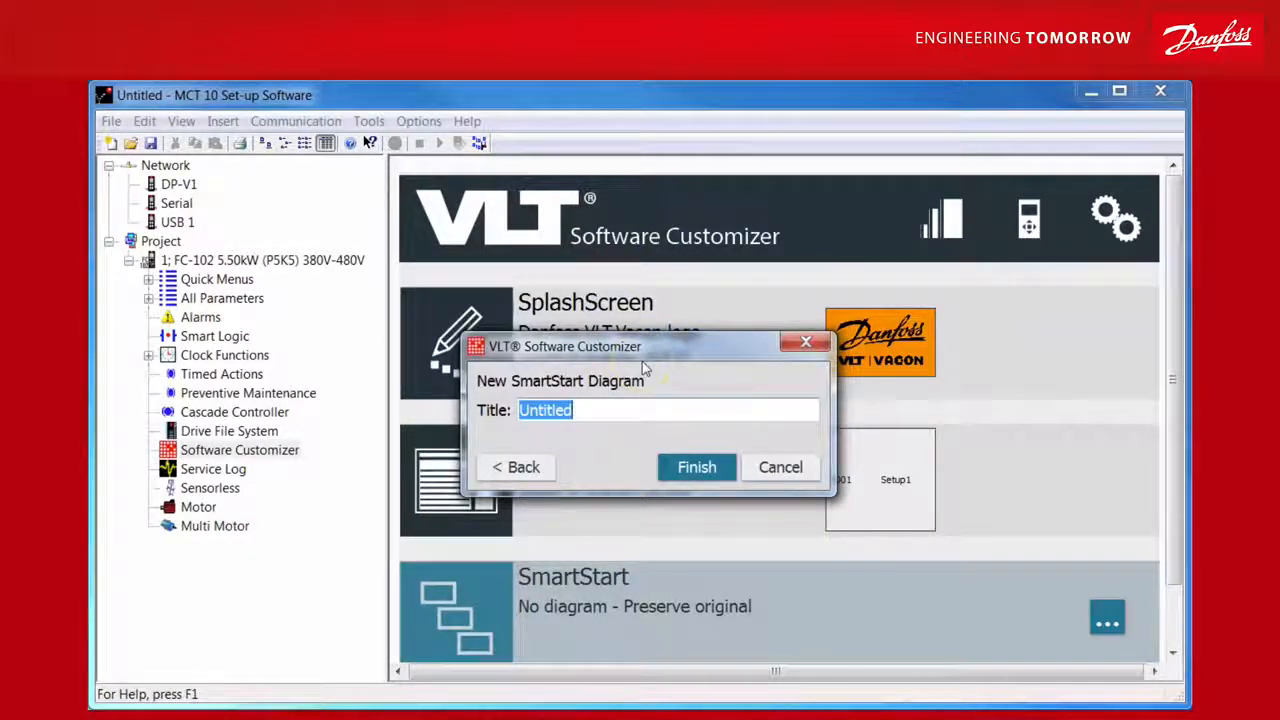
type("prg")
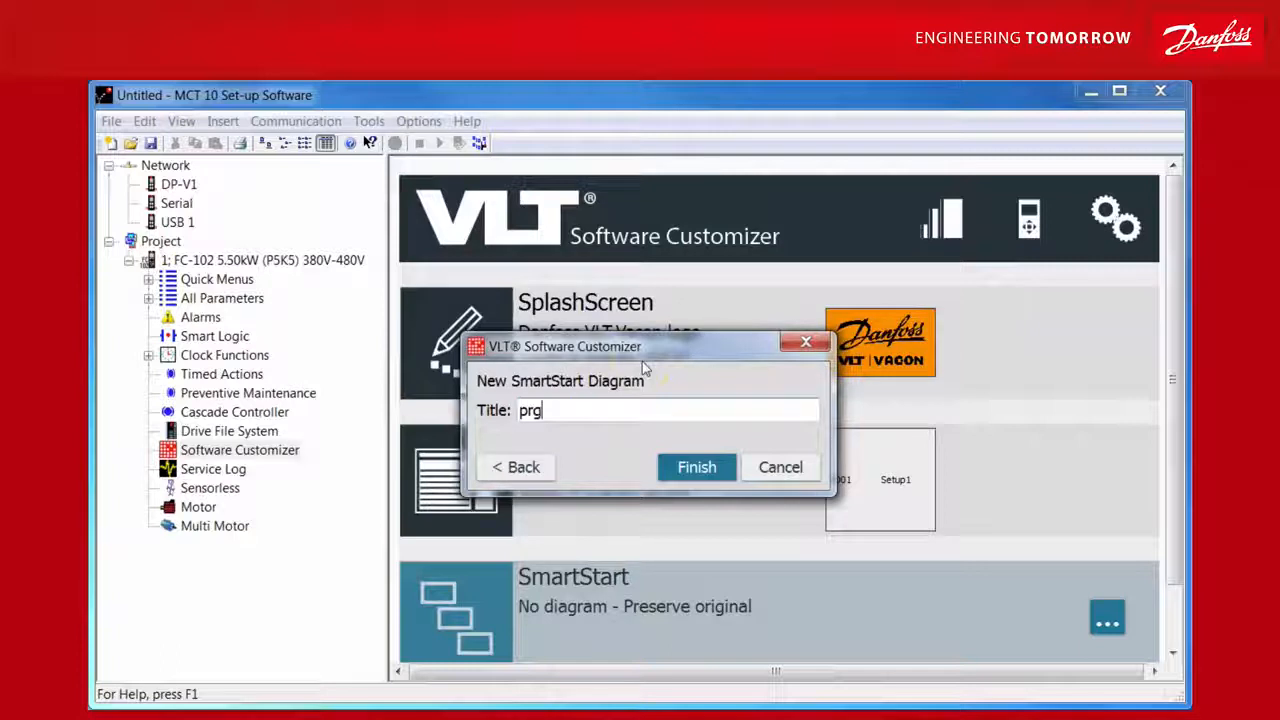
left_click(699, 470)
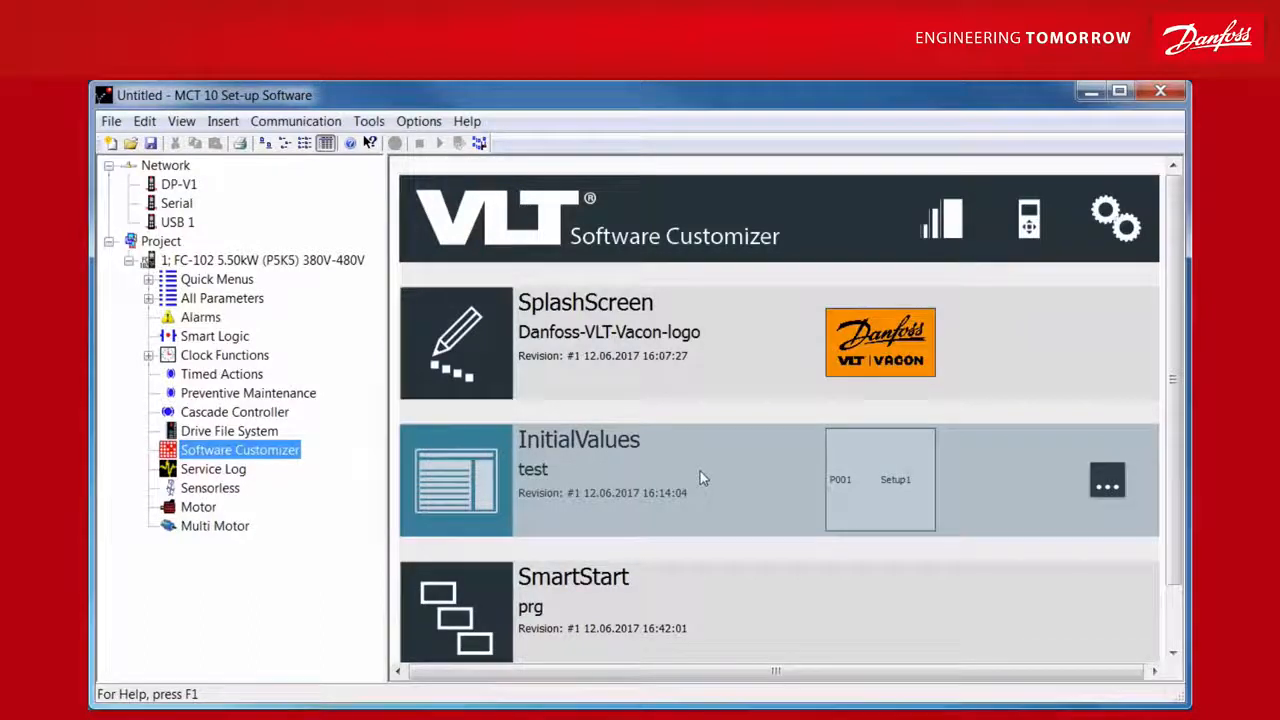
Step: Launch the LCP simulator with the customized files and move its window fully into view
left_click(970, 216)
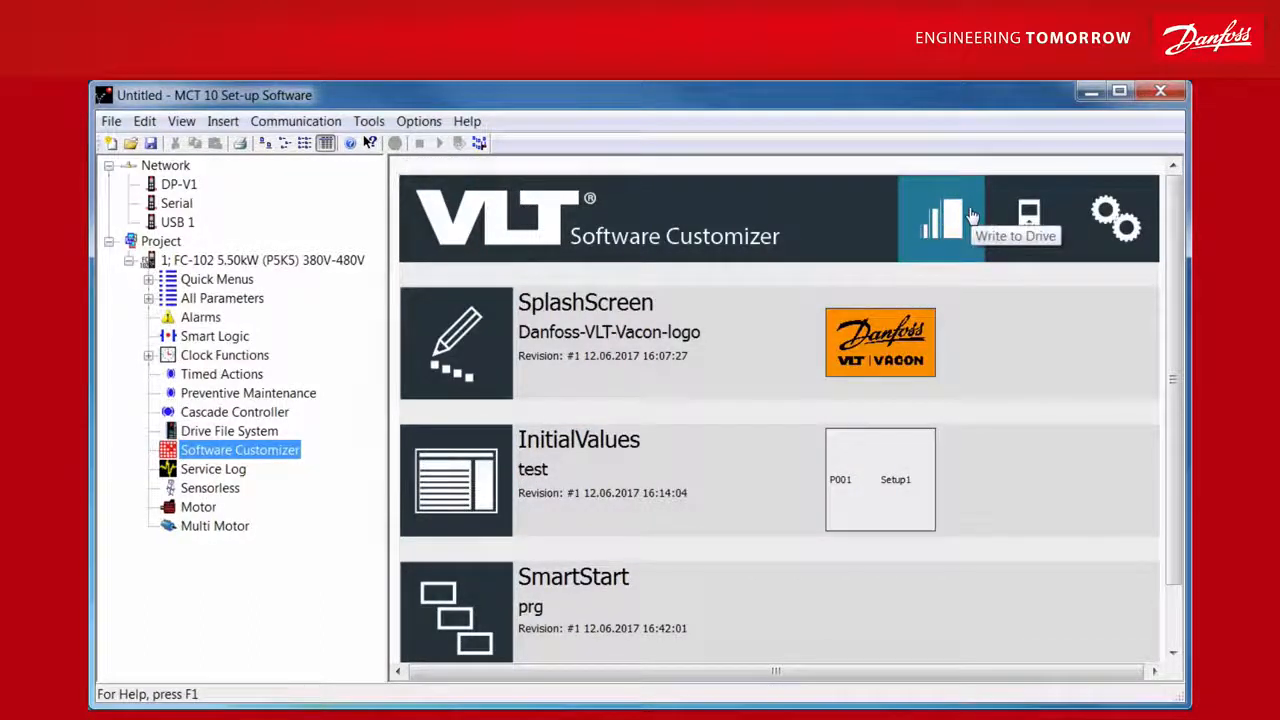
left_click(1027, 228)
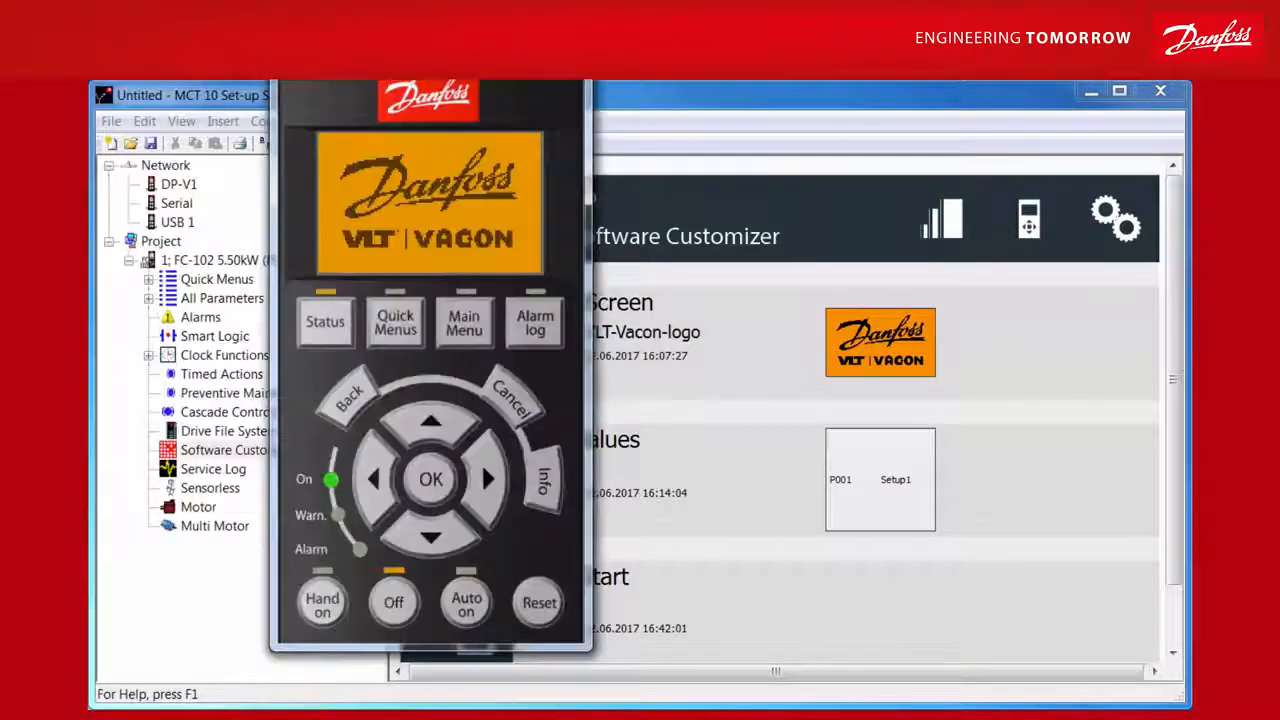
left_click_drag(454, 47, 622, 109)
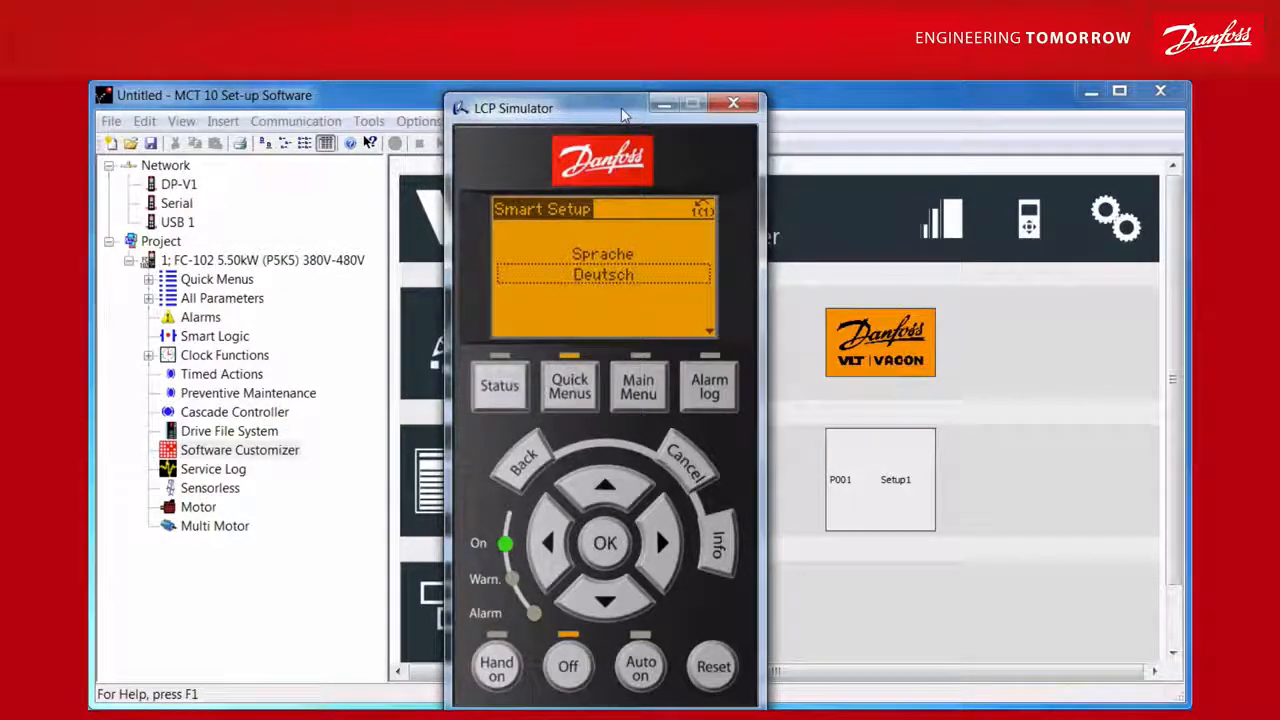
Step: In the simulated Smart Setup, change the language to English and go past the Motor Voltage screen, keeping 400V
left_click(595, 516)
left_click(605, 543)
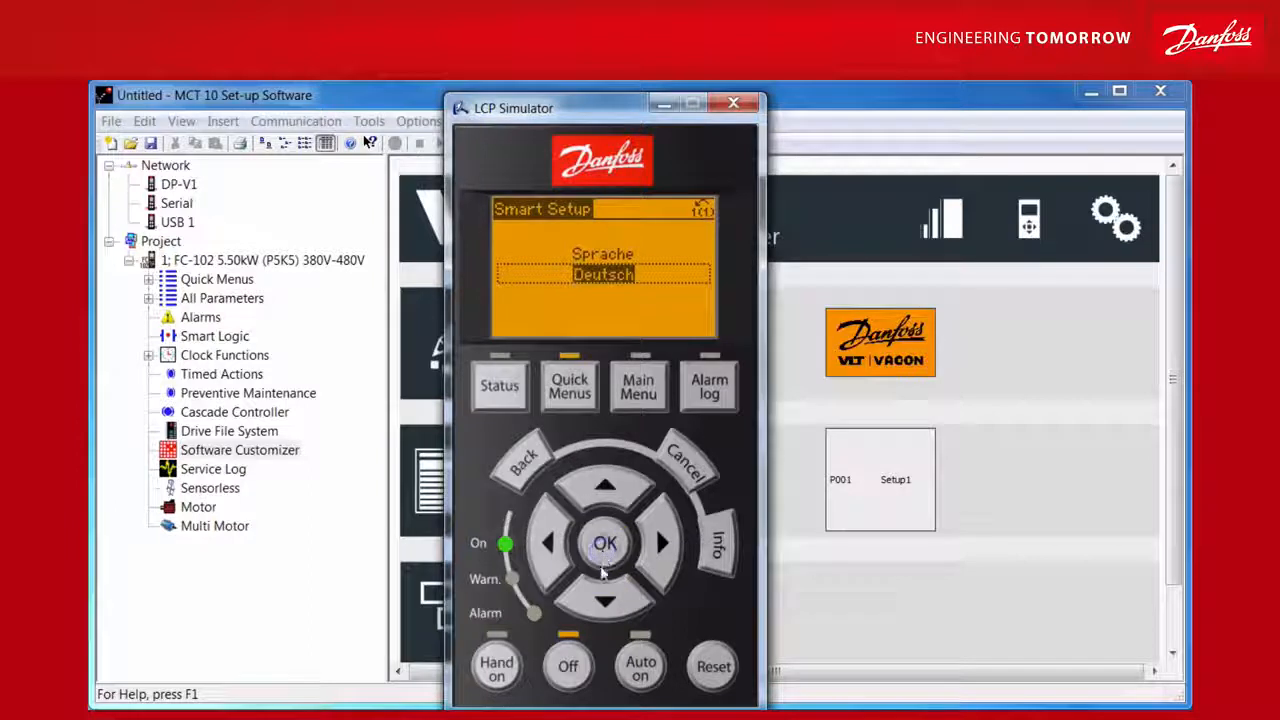
left_click(603, 596)
left_click(605, 543)
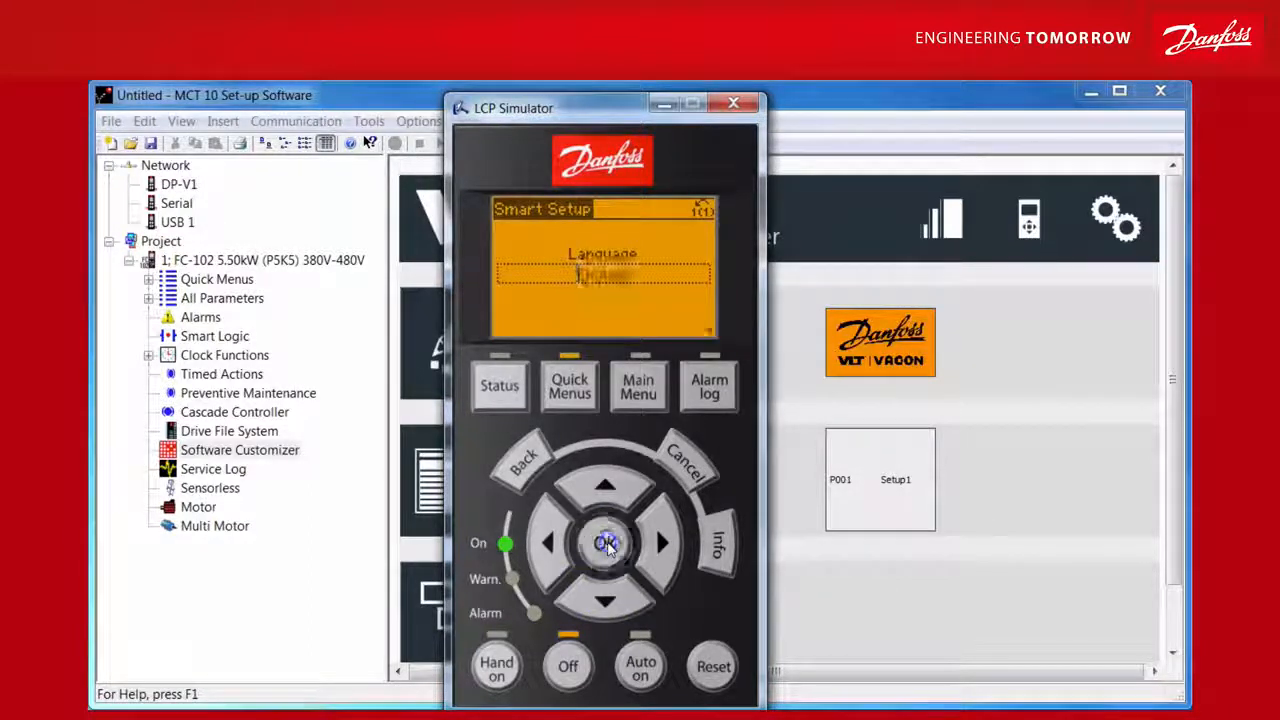
left_click(604, 598)
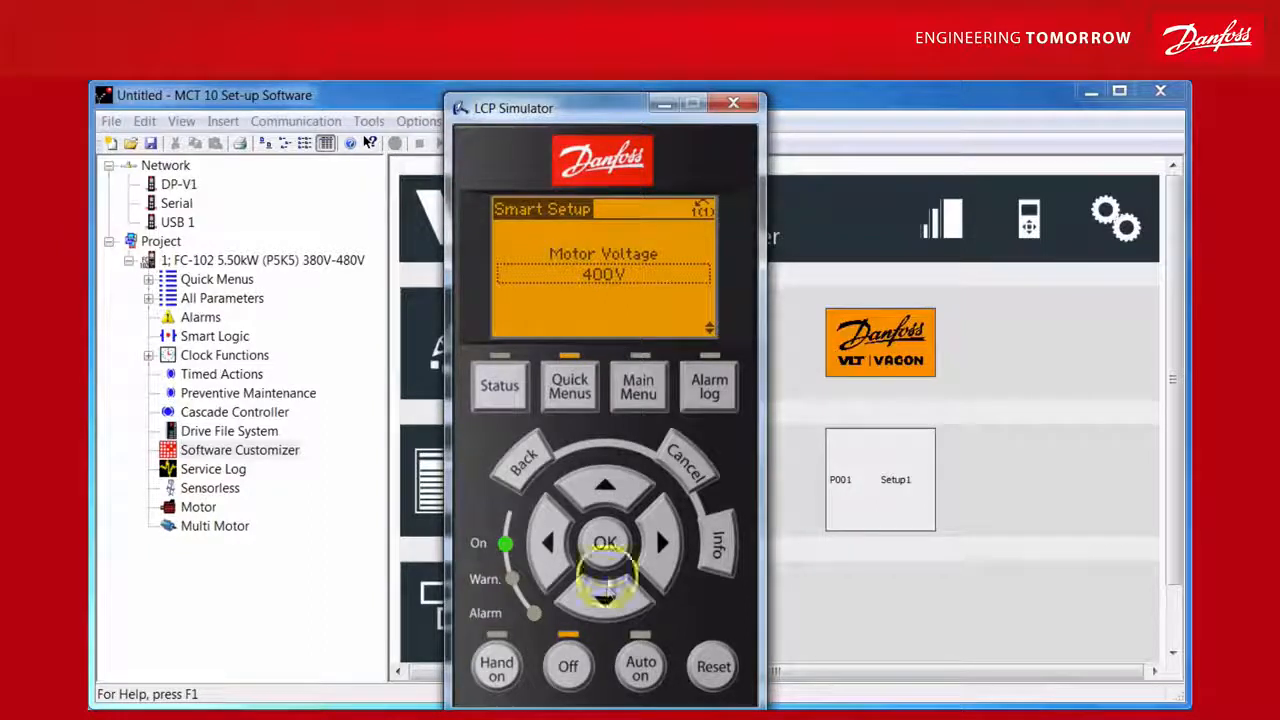
left_click(607, 562)
left_click(606, 598)
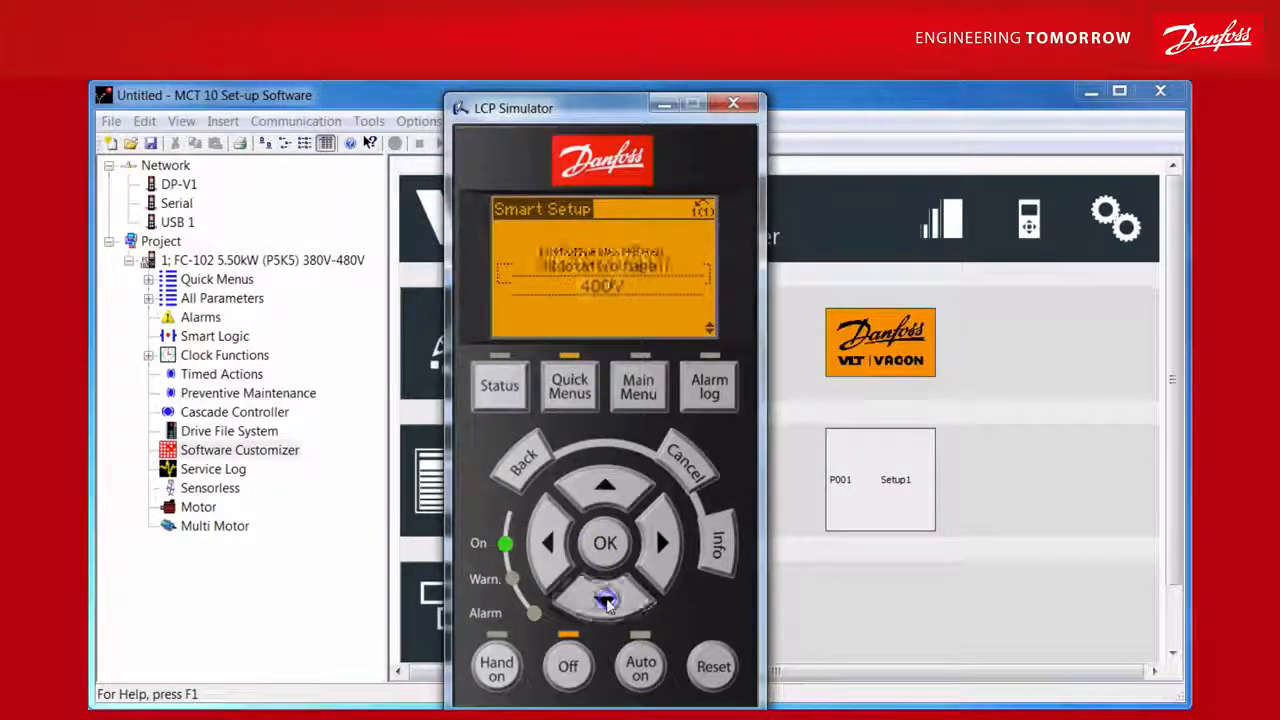
Step: Enable Automatic Motor Adaptation (AMA) in the simulated Smart Setup by choosing the option after Off
left_click(605, 543)
left_click(606, 598)
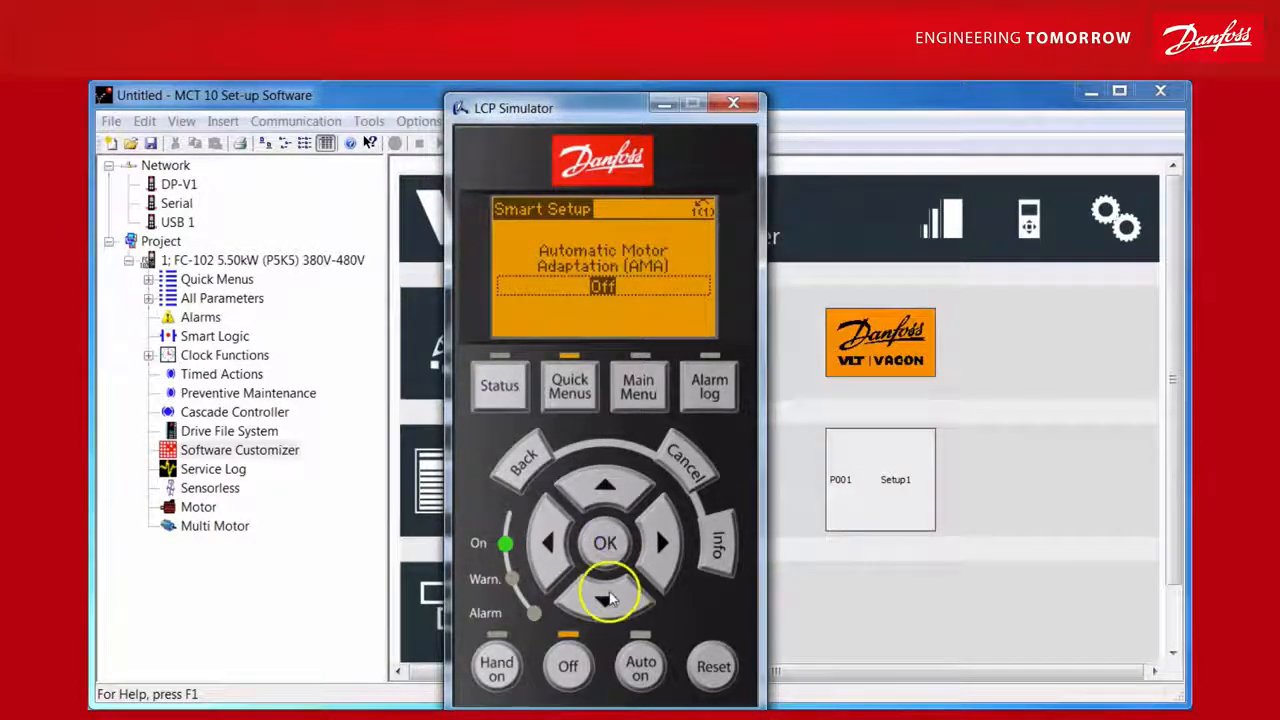
left_click(605, 545)
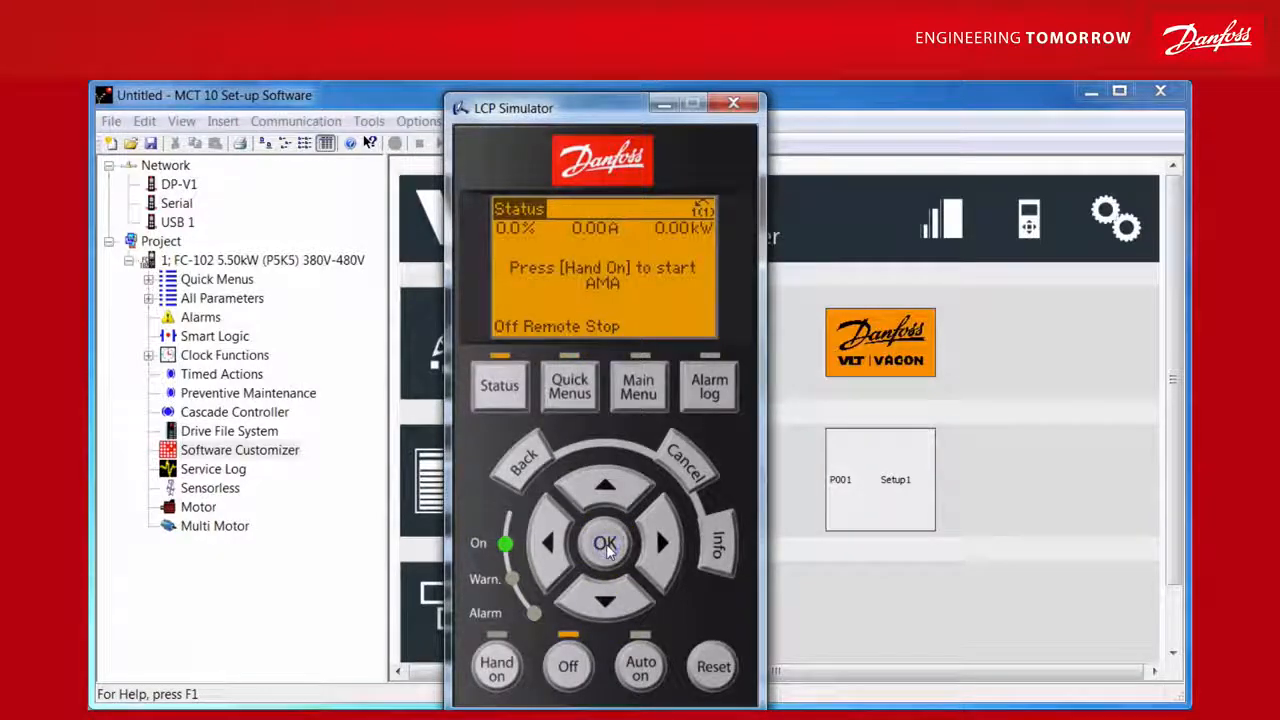
left_click(589, 570)
Step: Run the AMA in Hand On mode, complete the Smart Setup and close the LCP simulator
left_click(496, 667)
left_click(605, 543)
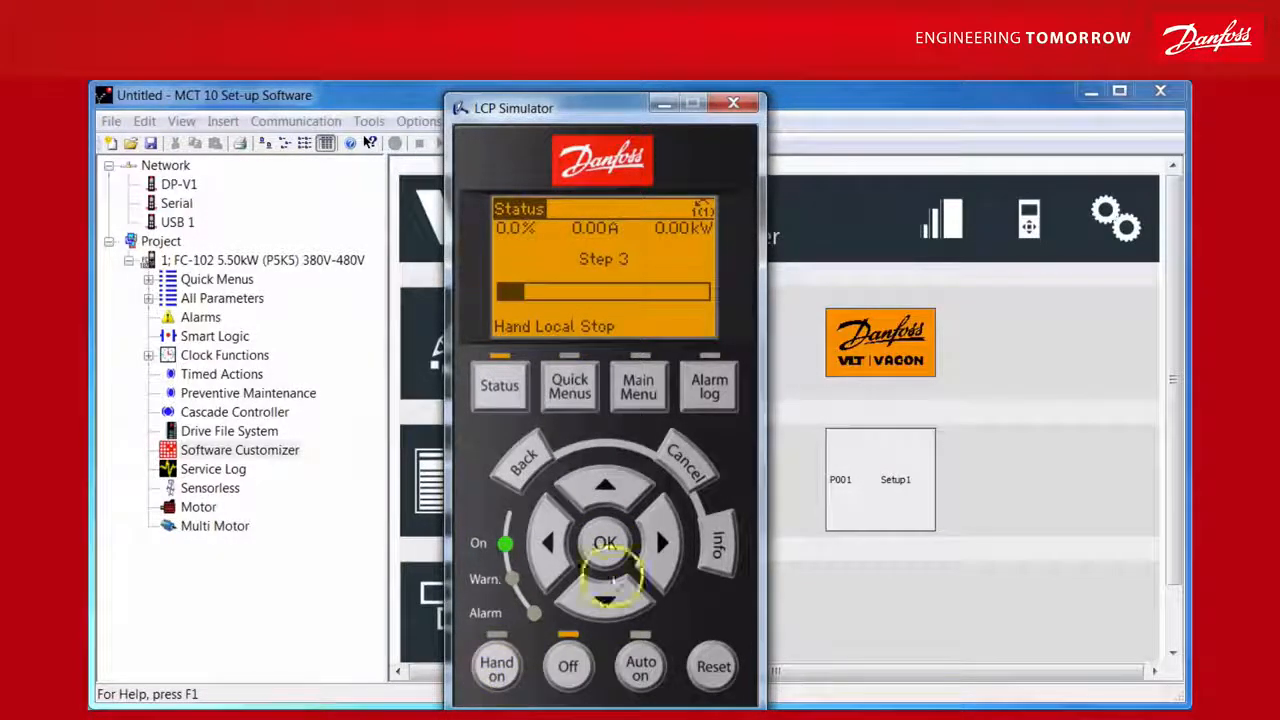
left_click(612, 598)
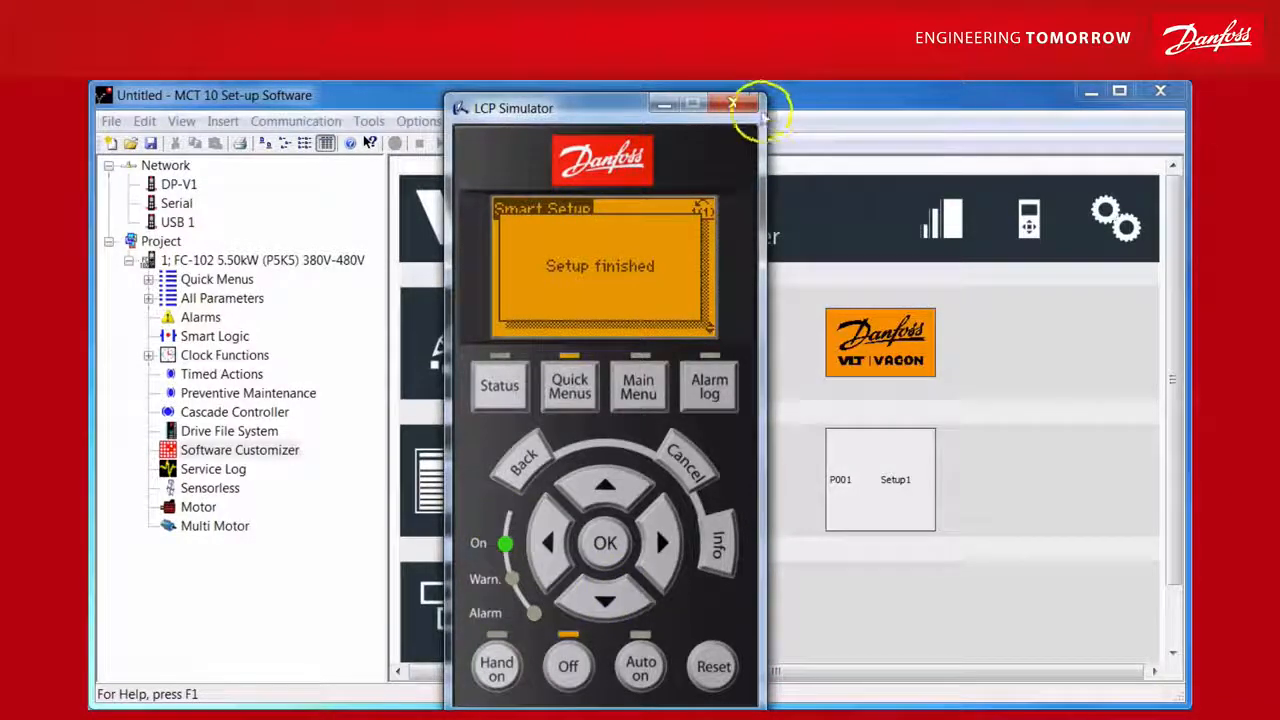
left_click(733, 103)
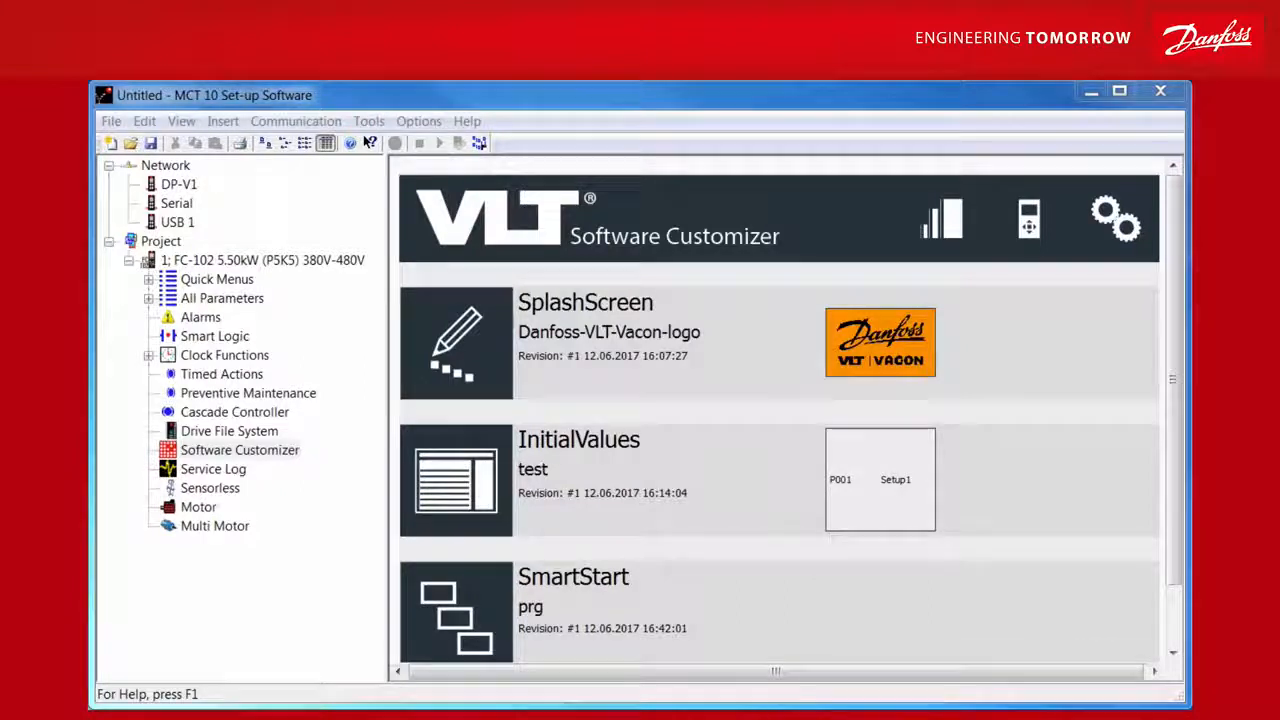
Step: Update the VLT Software Customizer support with the drive update package "FC-102 05.02 Simulator"
left_click(369, 121)
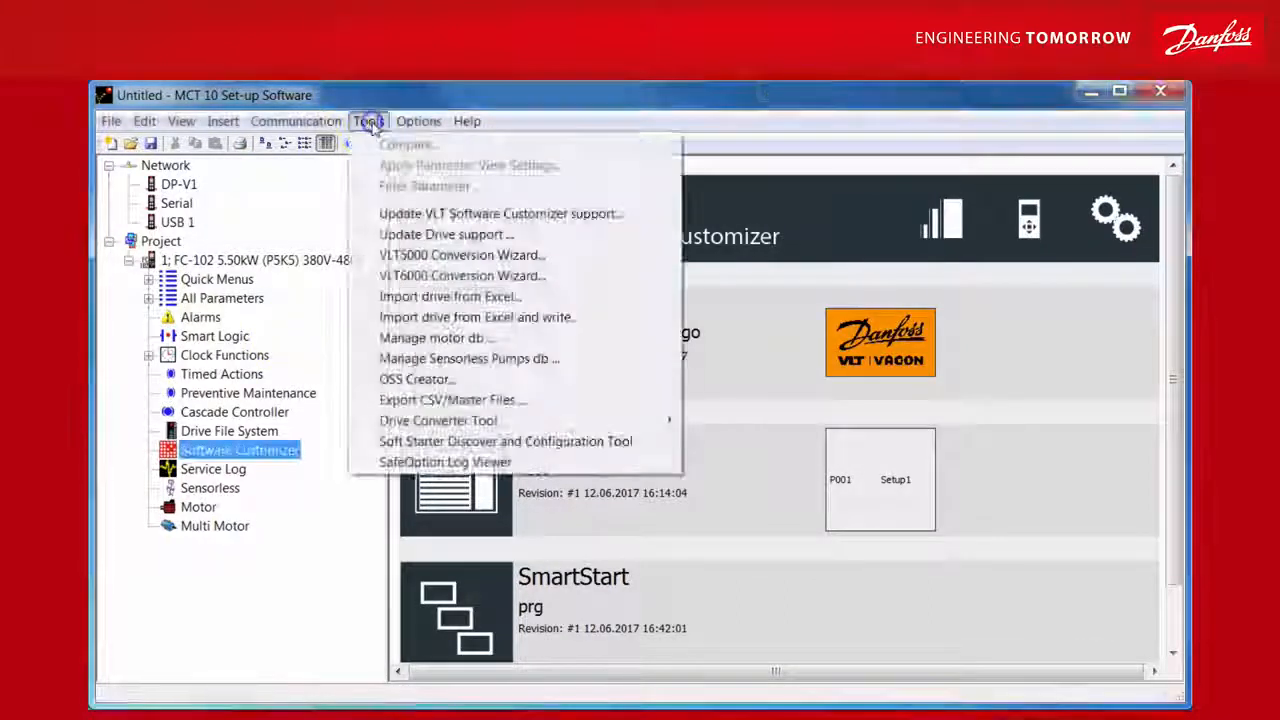
left_click(472, 213)
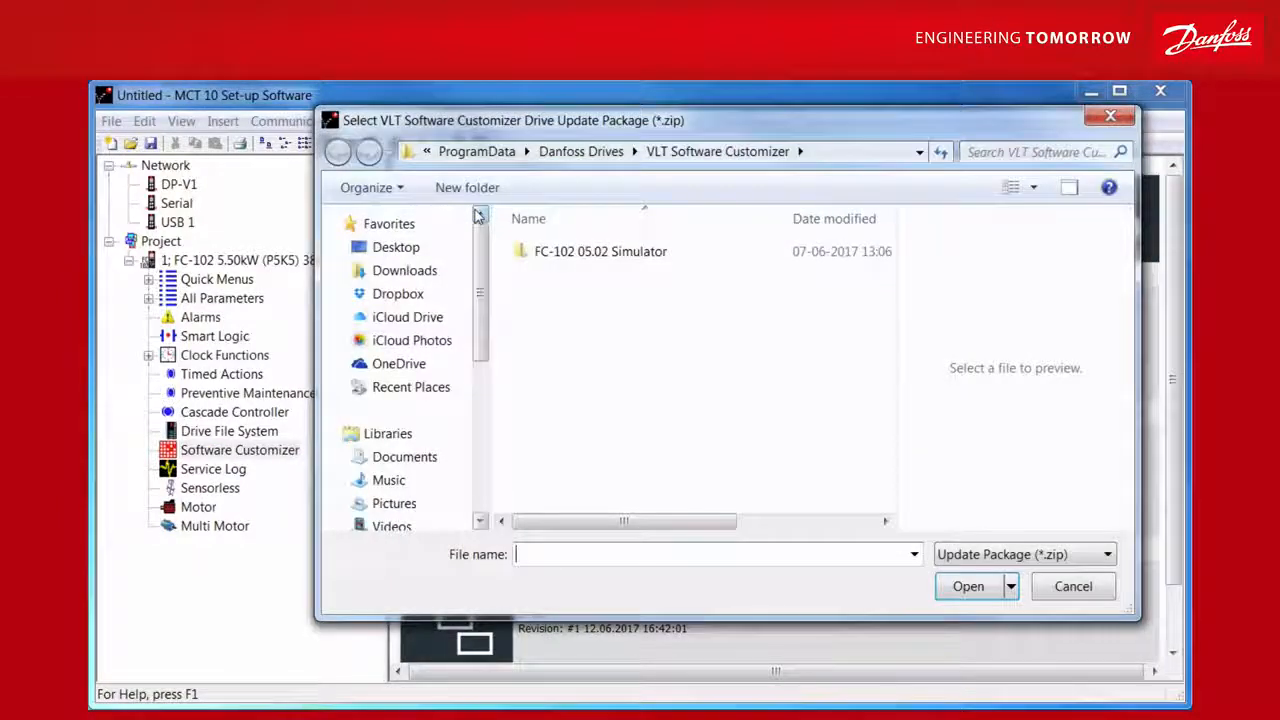
left_click(603, 256)
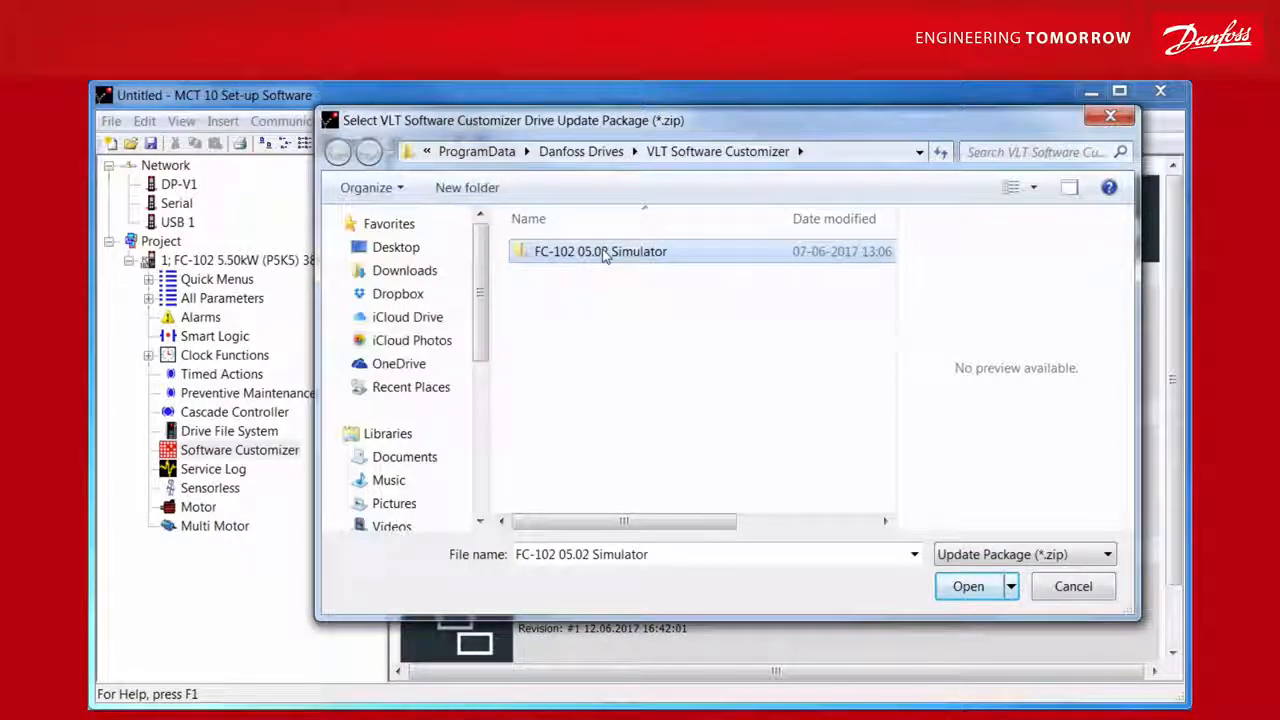
left_click(967, 586)
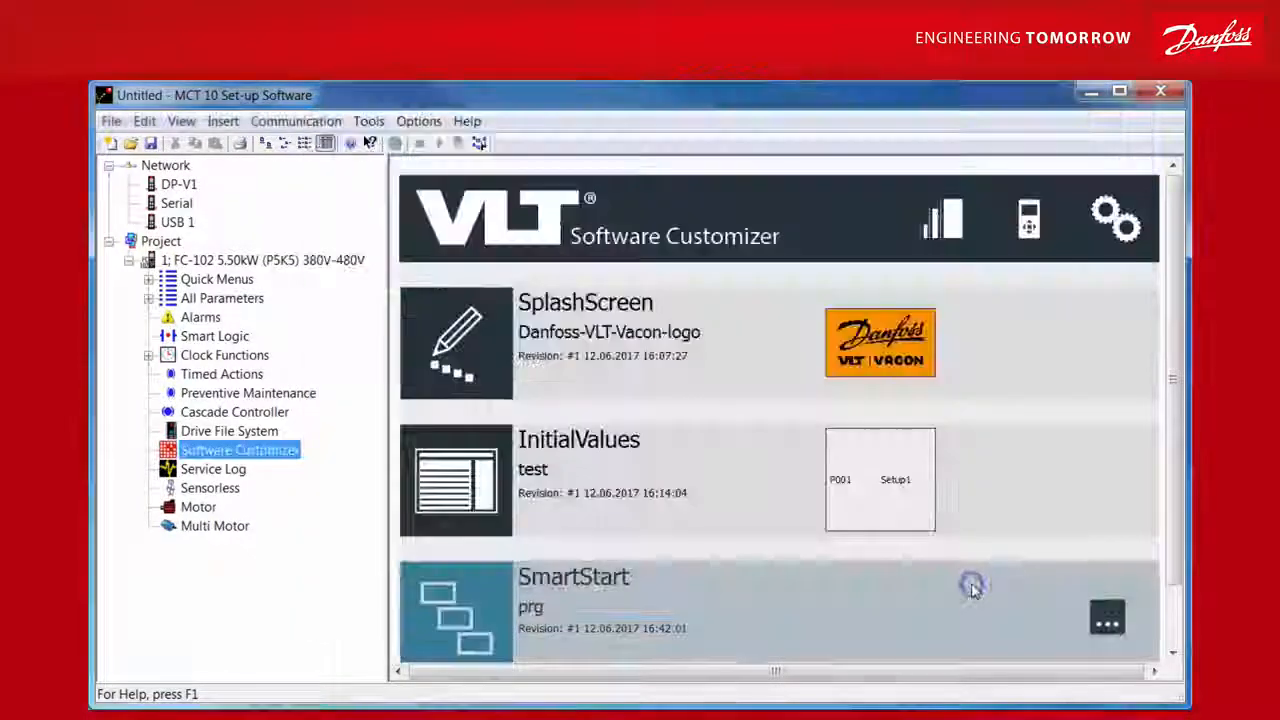
left_click(937, 586)
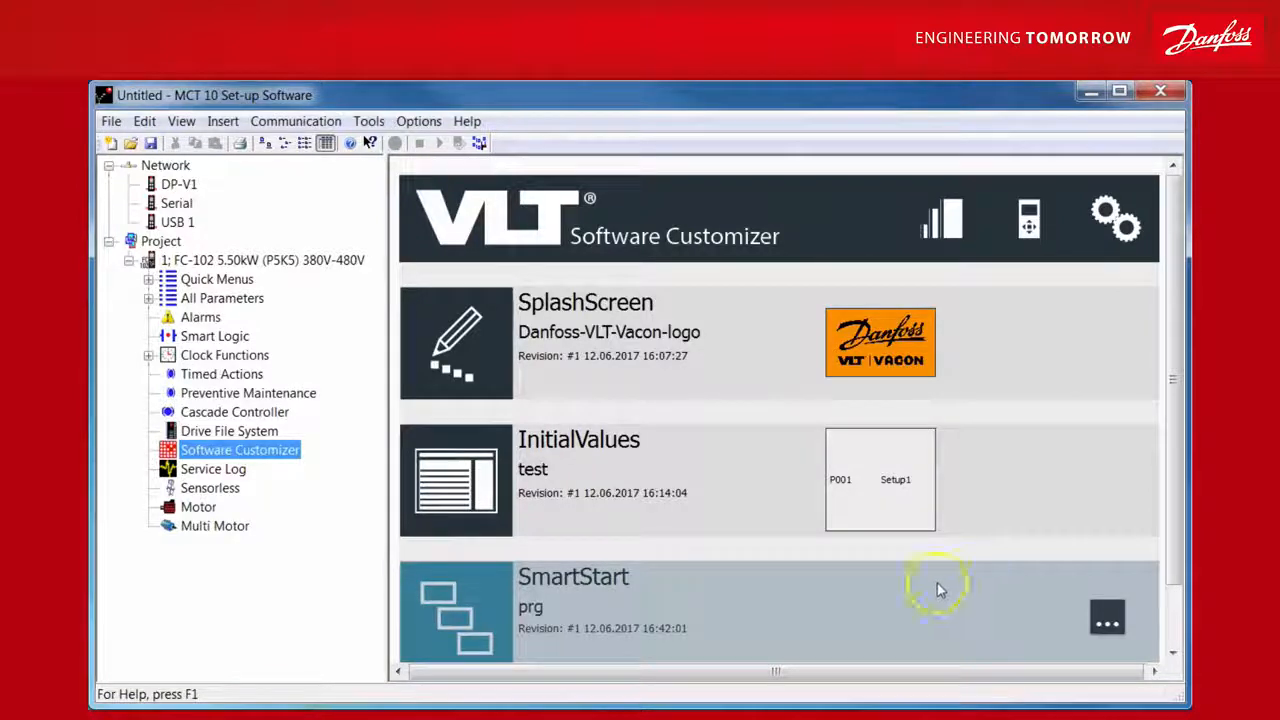